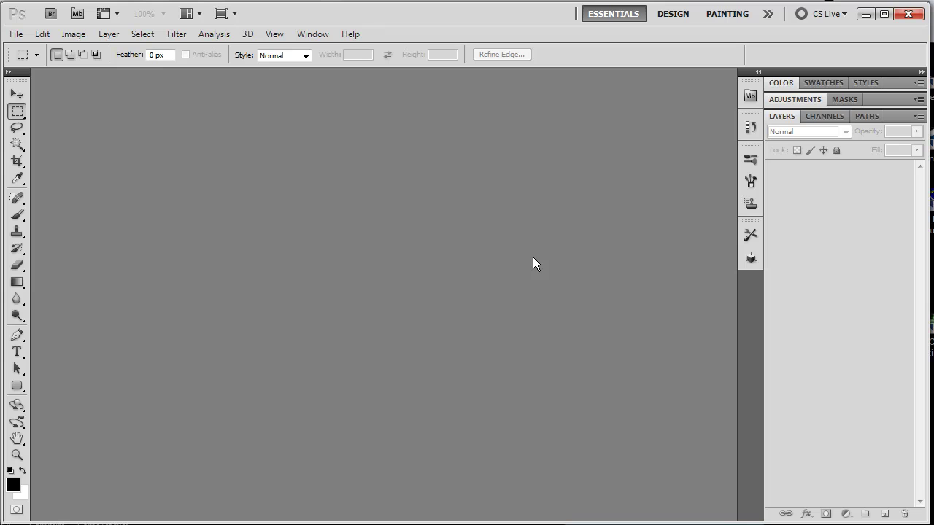
# Step: Bring up the Open dialog showing the PSCS5 folder and move it lower on screen
pyautogui.click(10, 37)
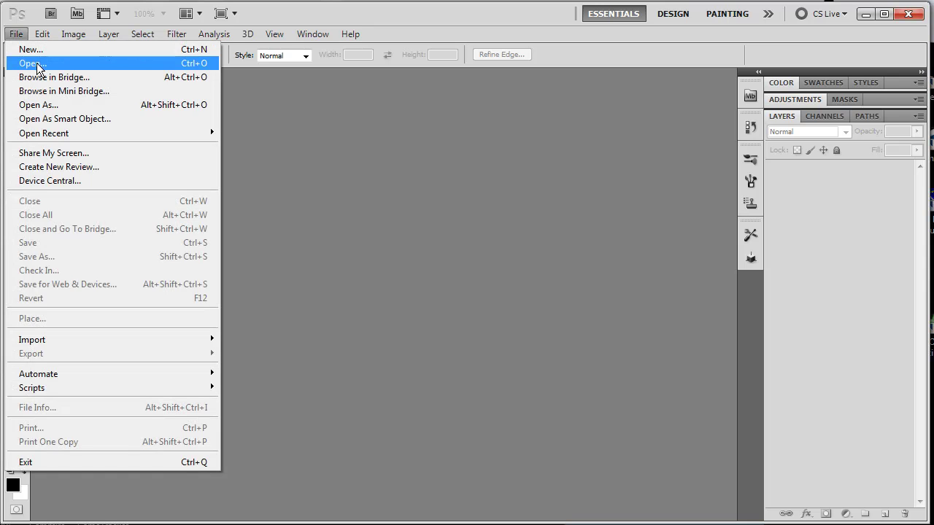
pyautogui.click(385, 173)
pyautogui.click(16, 34)
pyautogui.click(423, 167)
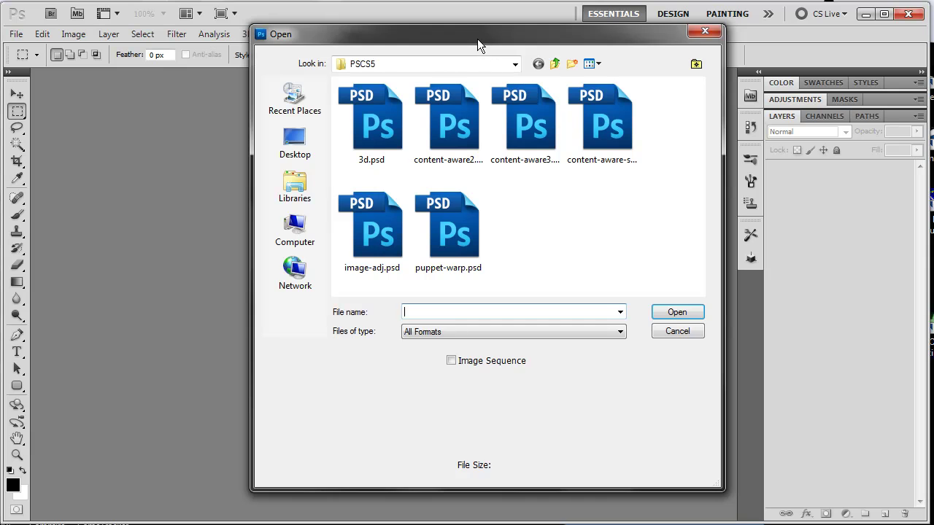
pyautogui.moveTo(476, 44); pyautogui.dragTo(491, 95)
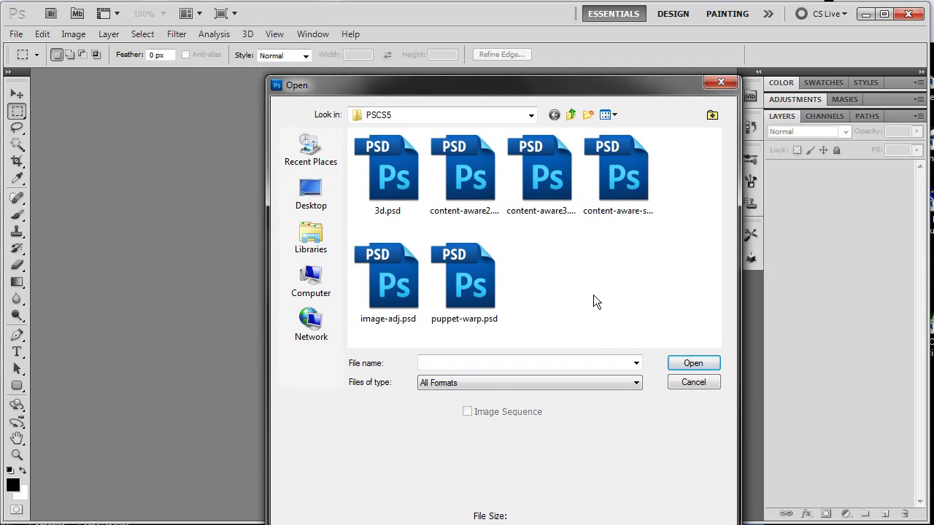
# Step: Open puppet-warp.psd and go to the Edit menu for the Puppet Warp command
pyautogui.doubleClick(480, 274)
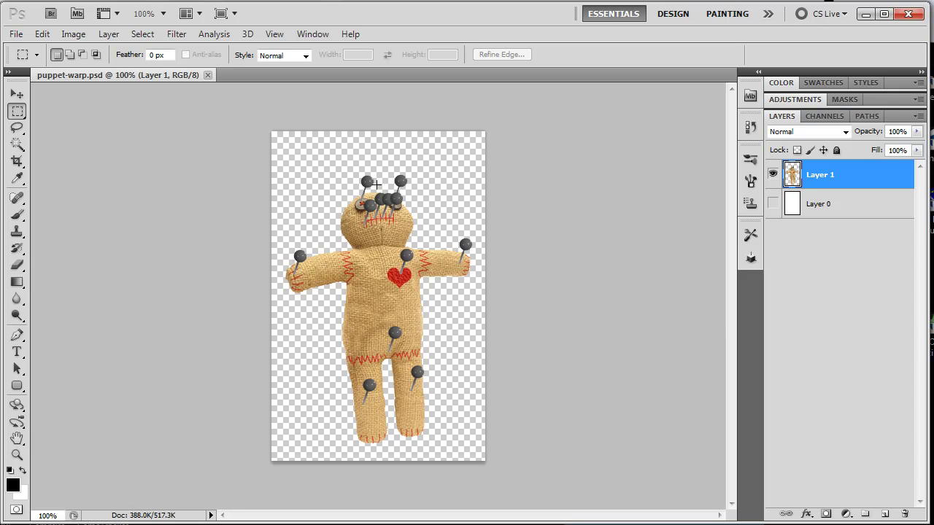
pyautogui.click(73, 35)
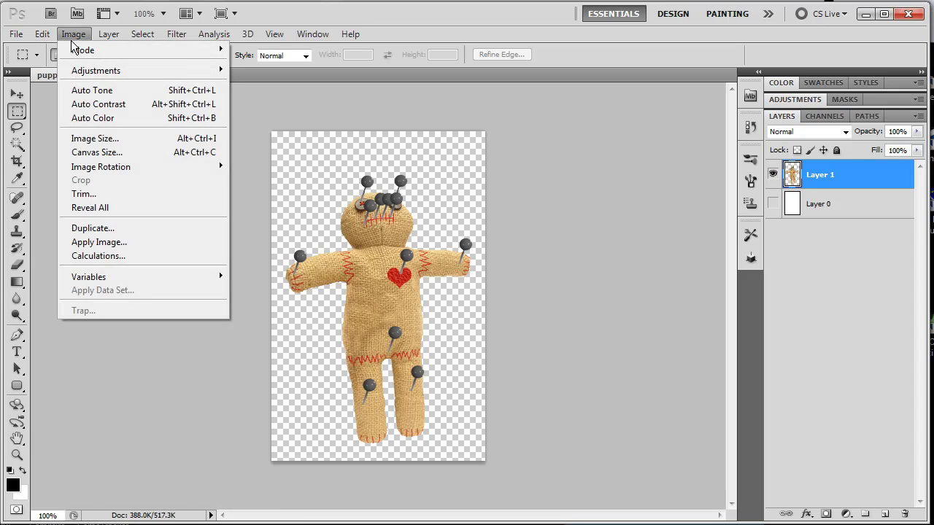
# Step: Start Puppet Warp on the doll and pin both hips, both shoulders, the head and belly
pyautogui.moveTo(53, 41)
pyautogui.click(78, 292)
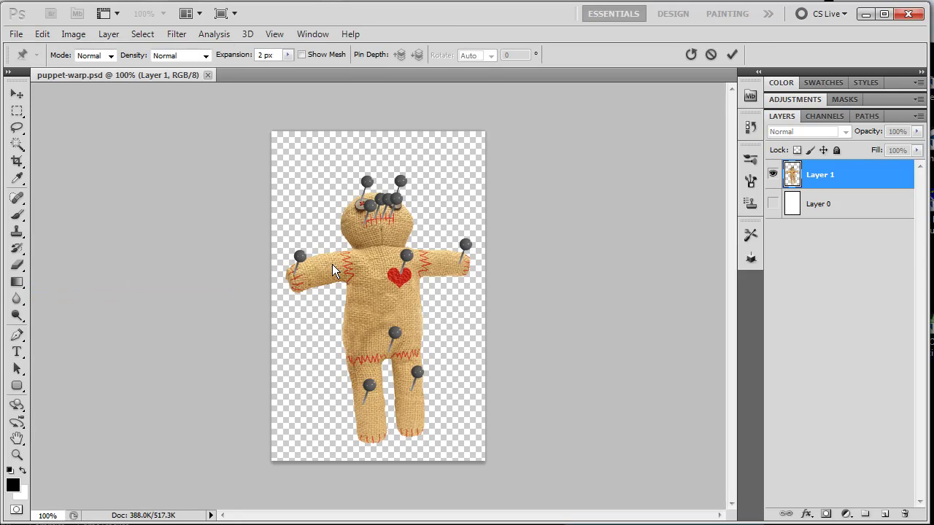
pyautogui.click(412, 357)
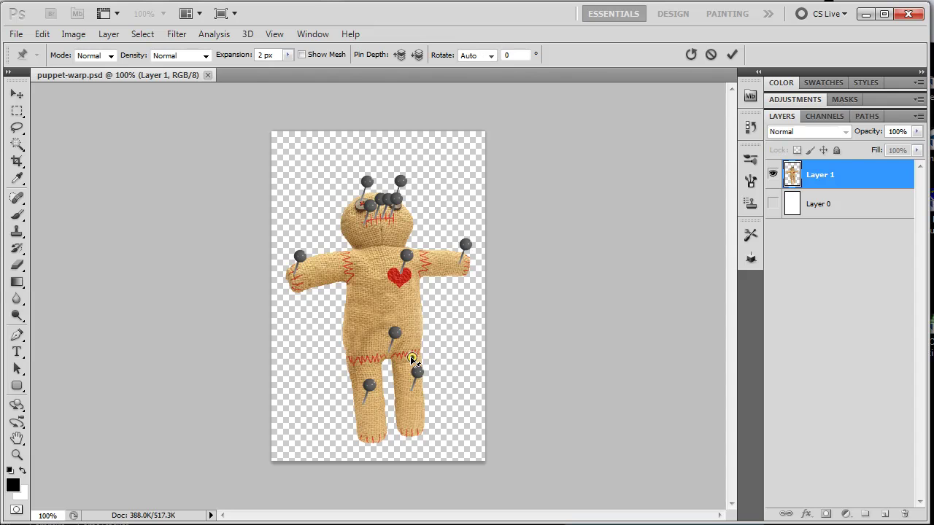
pyautogui.click(365, 361)
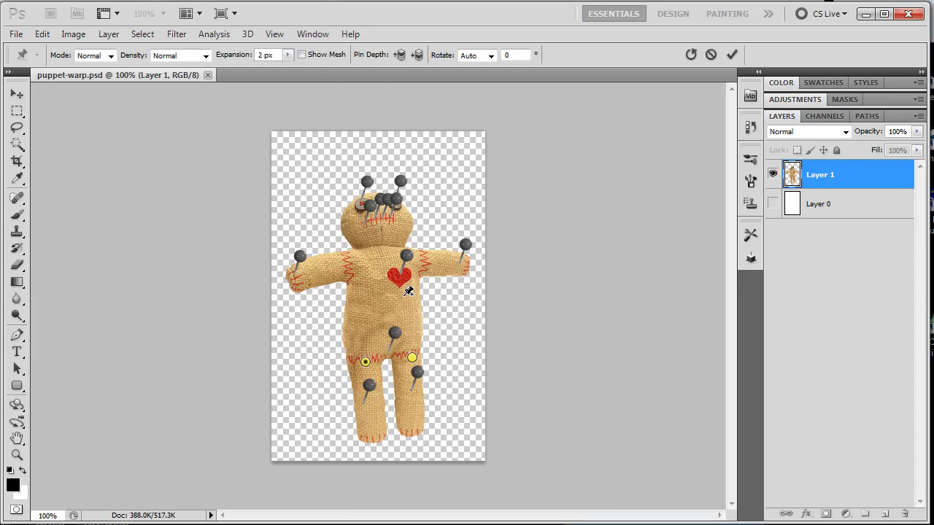
pyautogui.click(420, 260)
pyautogui.click(350, 267)
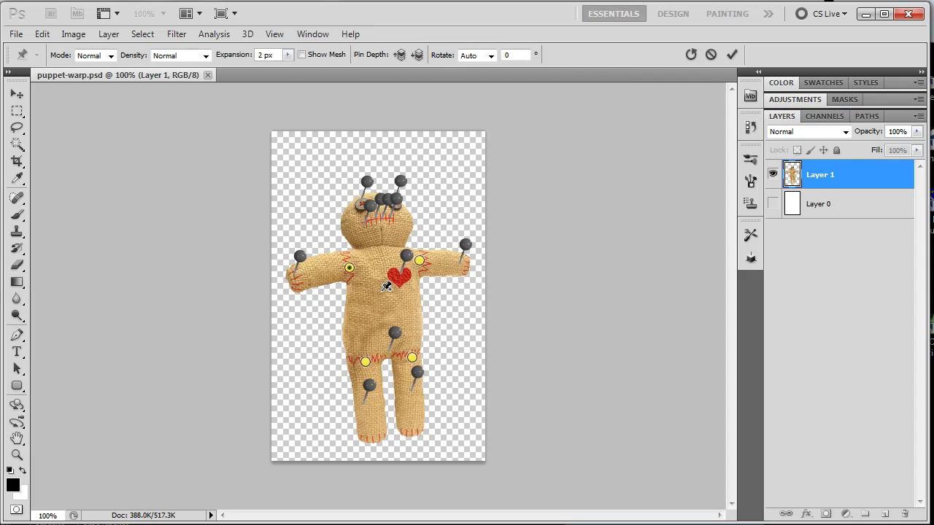
pyautogui.click(380, 220)
pyautogui.click(387, 301)
# Step: Swing the left leg around its hip pin and send it behind the other leg
pyautogui.moveTo(382, 222); pyautogui.dragTo(399, 216)
pyautogui.click(365, 363)
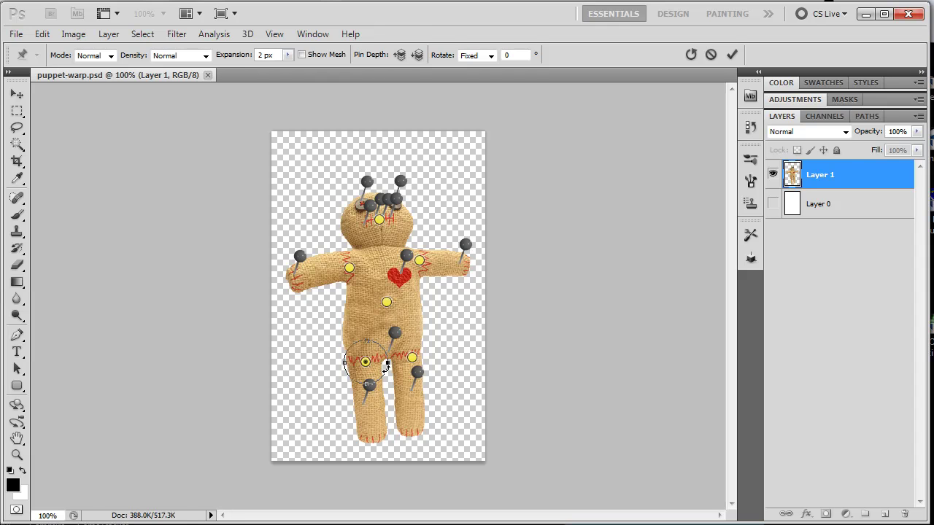
pyautogui.moveTo(387, 368); pyautogui.dragTo(396, 335)
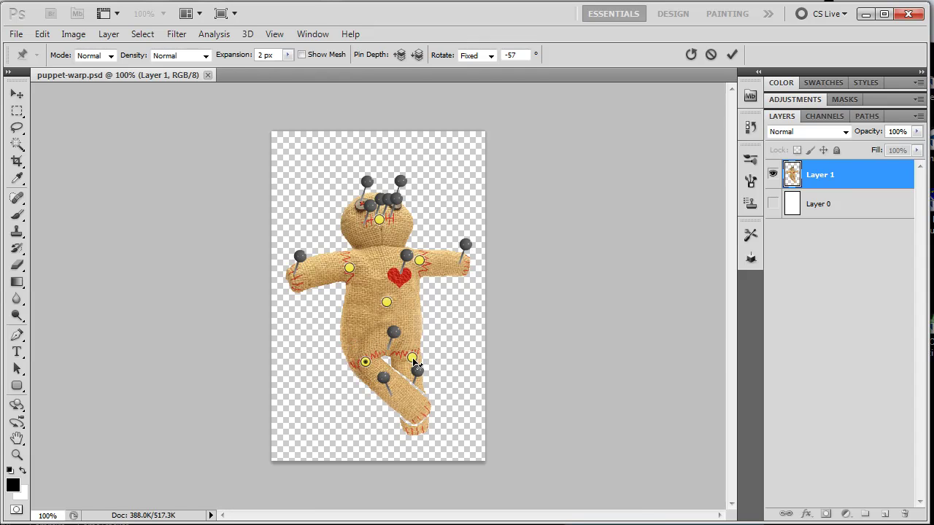
pyautogui.click(412, 358)
pyautogui.click(398, 56)
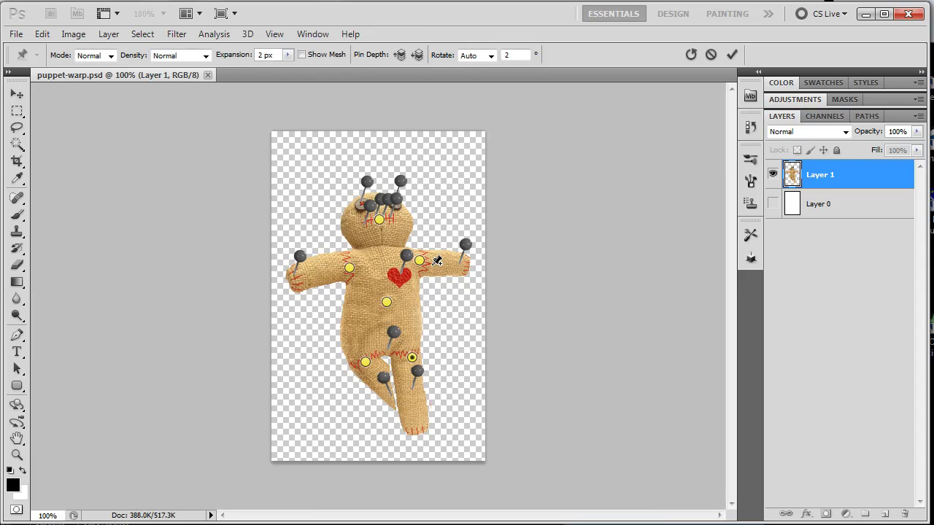
pyautogui.moveTo(423, 264); pyautogui.dragTo(465, 265)
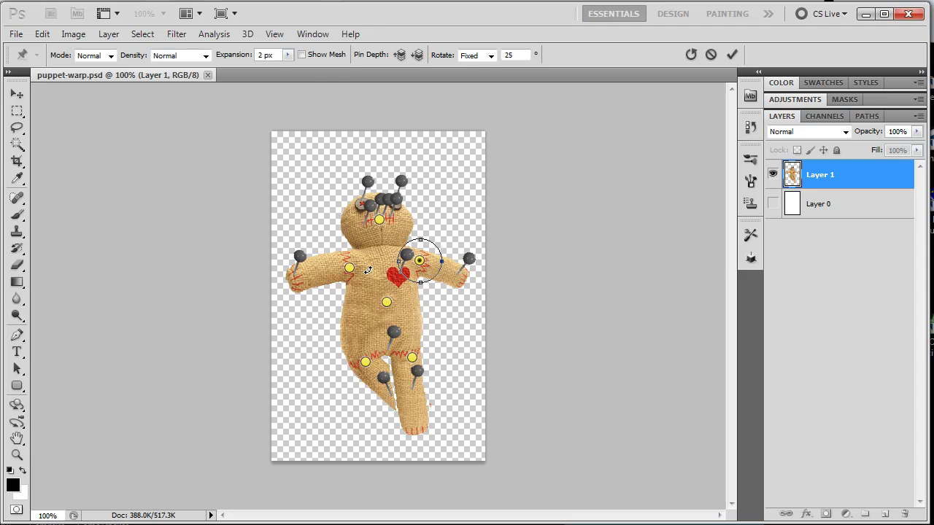
# Step: Tilt the doll's head and twist the torso around the belly pin to -67°
pyautogui.click(380, 220)
pyautogui.moveTo(405, 220); pyautogui.dragTo(391, 248)
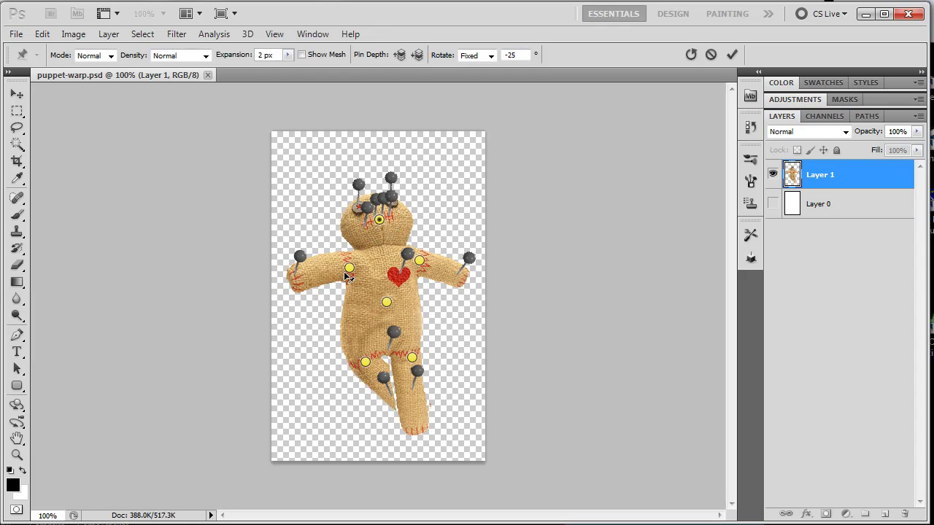
pyautogui.click(386, 302)
pyautogui.moveTo(409, 302); pyautogui.dragTo(423, 216)
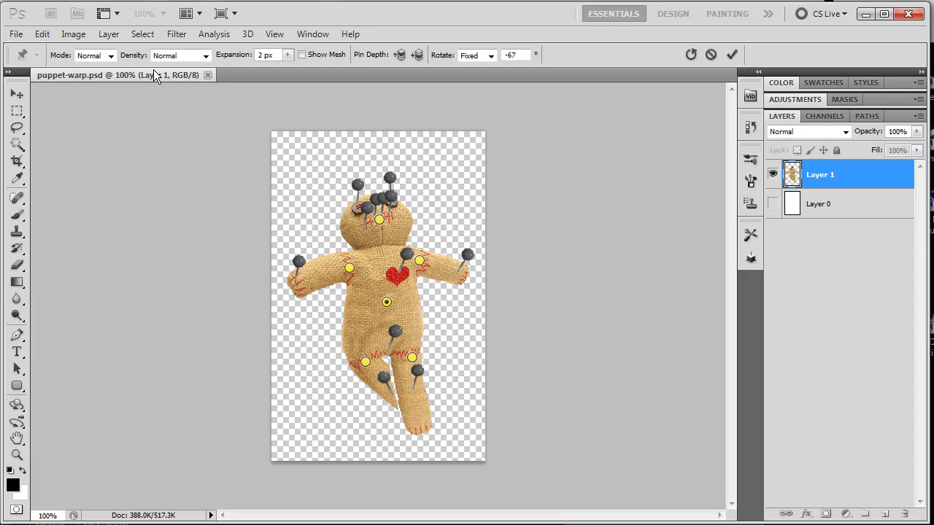
# Step: Commit the puppet warp on the doll
pyautogui.click(16, 35)
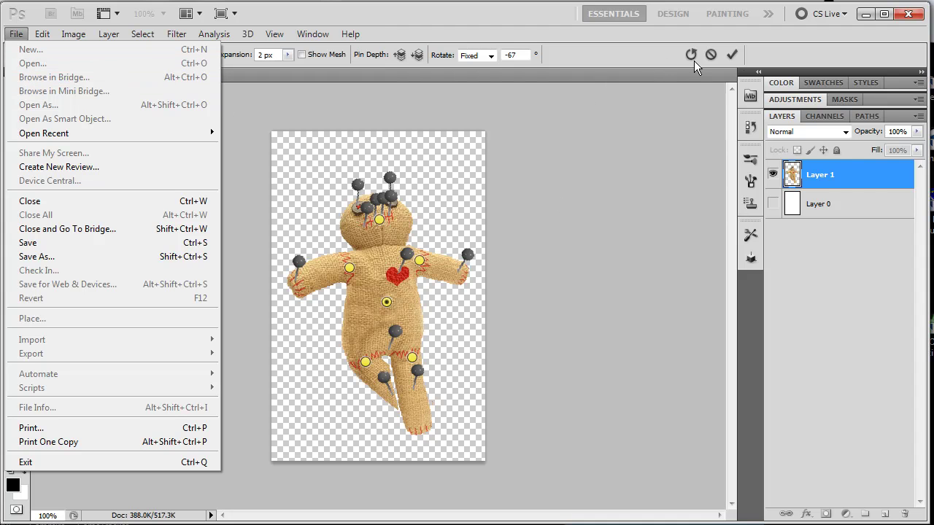
pyautogui.click(731, 55)
pyautogui.click(732, 55)
# Step: Open content-aware-small1.psd, the photo of the man with a laptop
pyautogui.click(16, 34)
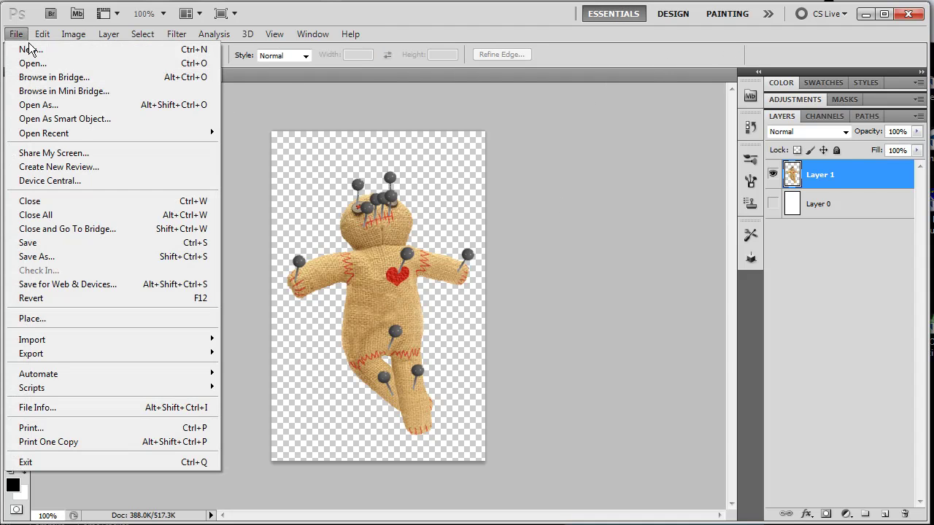
pyautogui.click(47, 64)
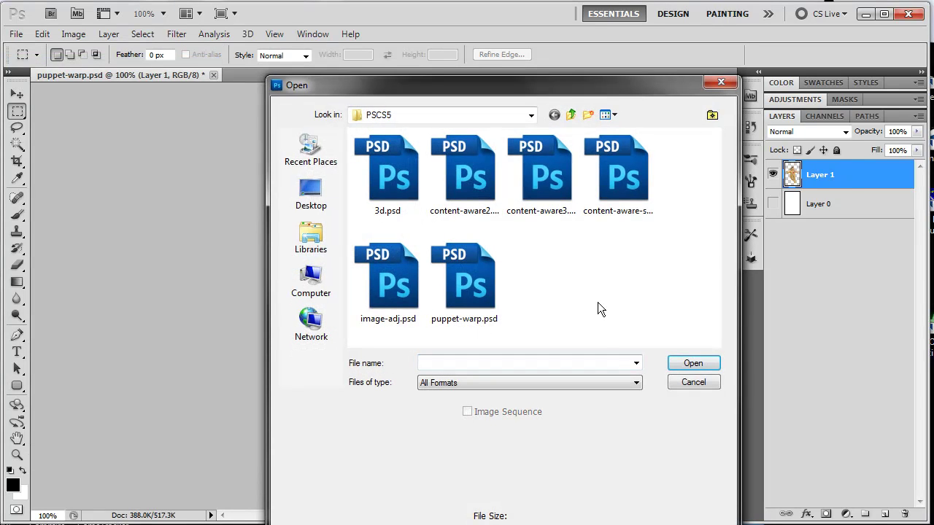
pyautogui.click(619, 183)
pyautogui.click(677, 363)
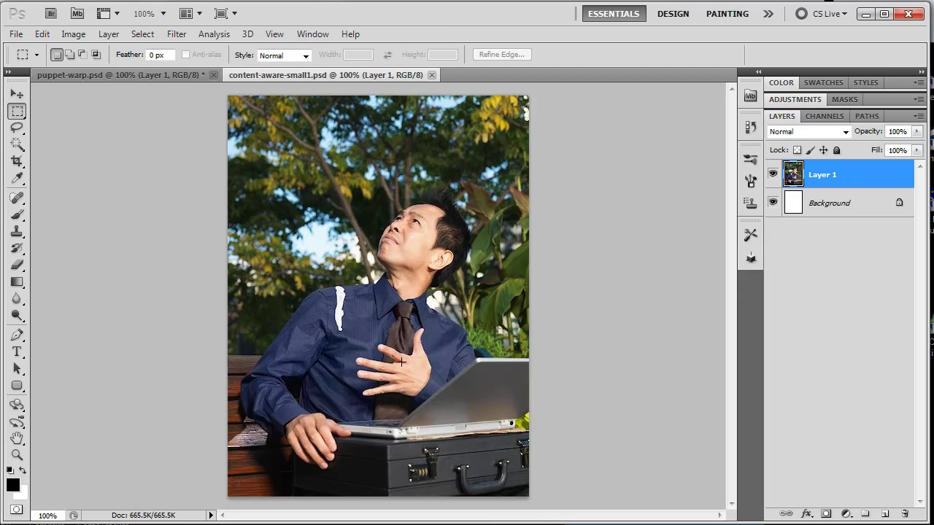
# Step: Zoom in on the white streak on the shirt and lasso around it
pyautogui.press('z')
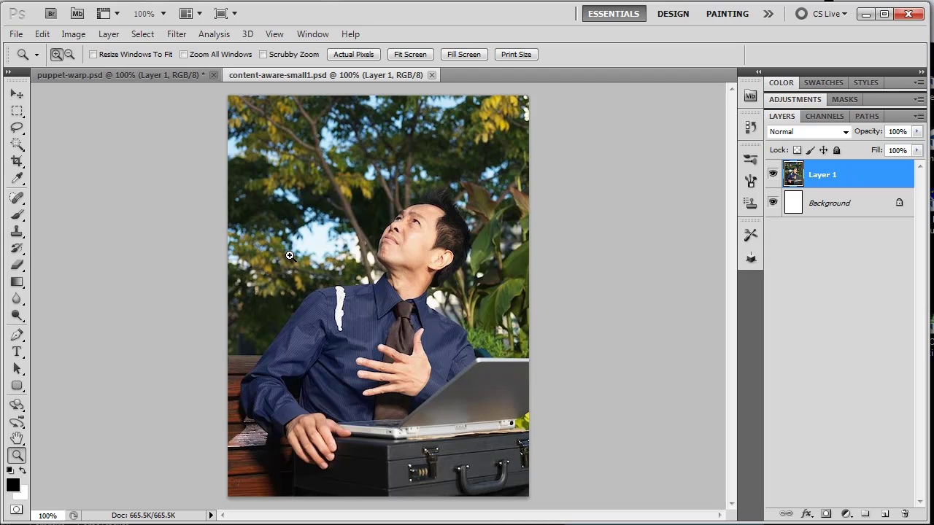
pyautogui.moveTo(291, 256); pyautogui.dragTo(386, 371)
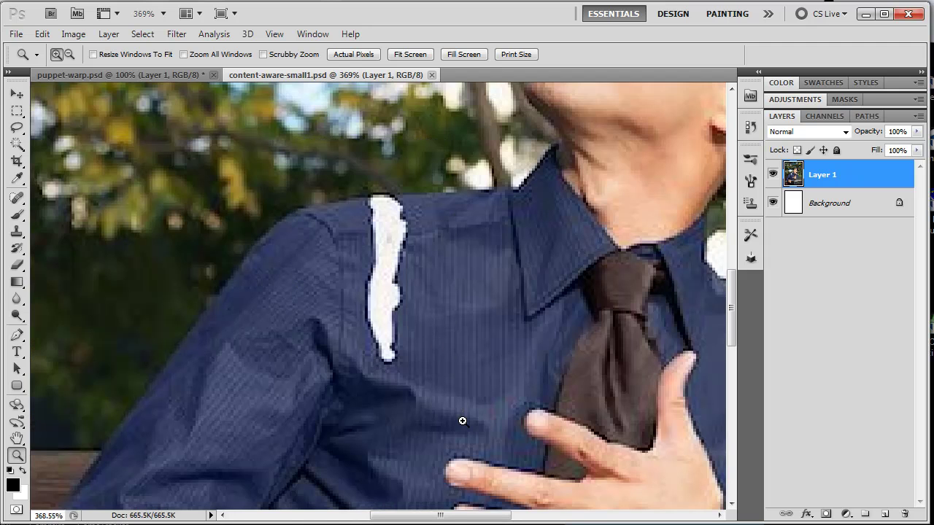
pyautogui.hotkey('ctrl', 'd')
pyautogui.hotkey('ctrl', '+')
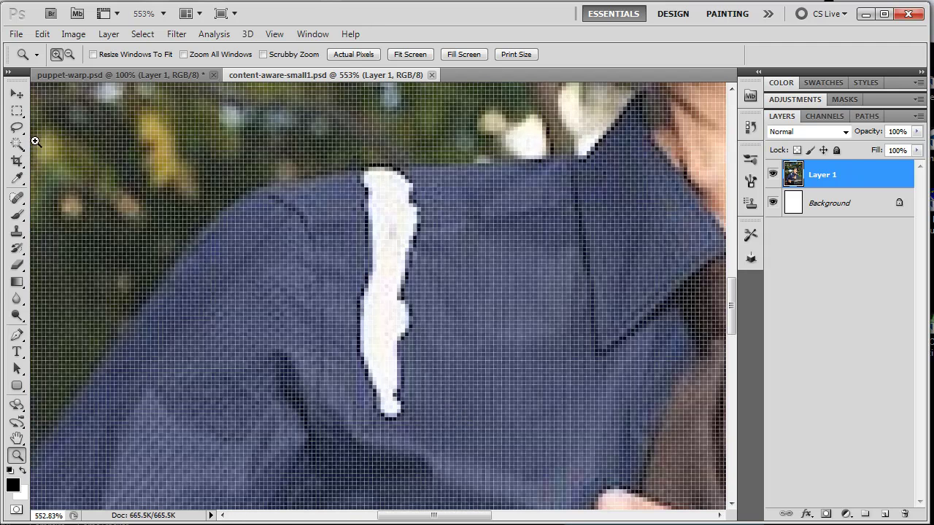
pyautogui.click(17, 127)
pyautogui.click(56, 129)
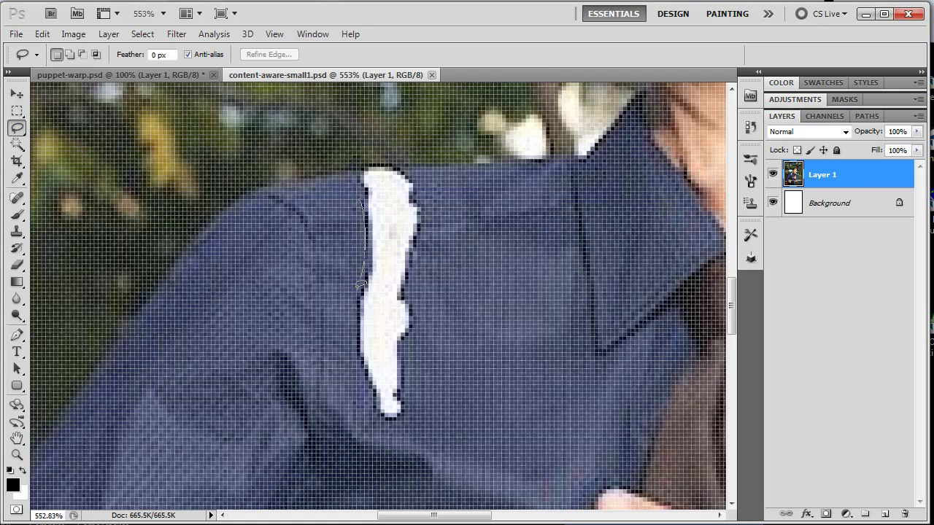
pyautogui.moveTo(354, 363); pyautogui.dragTo(378, 418)
pyautogui.moveTo(429, 188)
pyautogui.mouseDown()
pyautogui.moveTo(405, 157)
pyautogui.moveTo(363, 183)
pyautogui.mouseUp()
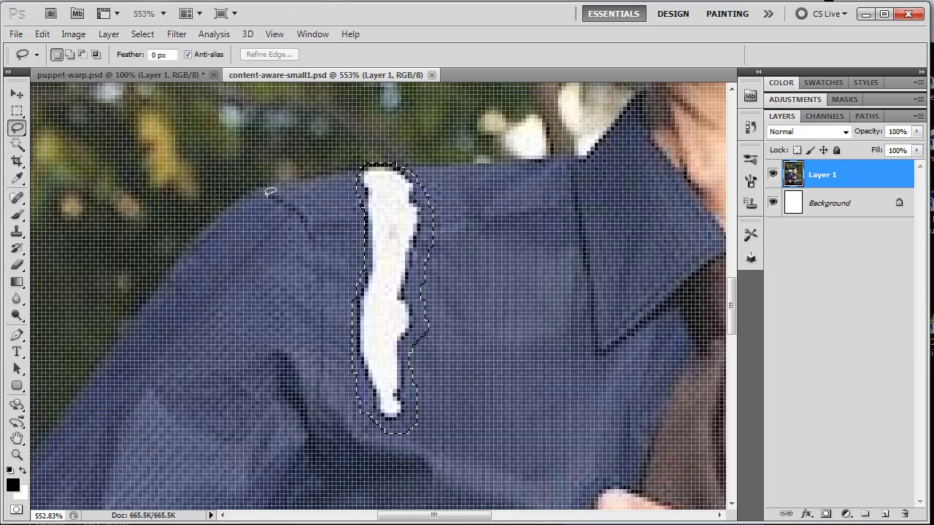
# Step: Content-Aware fill the lassoed streak with surrounding fabric, then deselect
pyautogui.click(68, 33)
pyautogui.moveTo(42, 33)
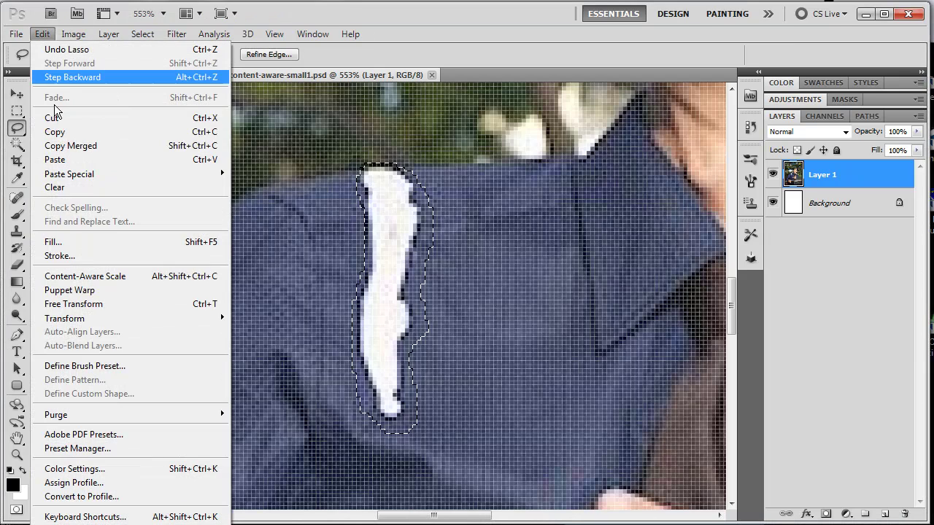
pyautogui.click(65, 243)
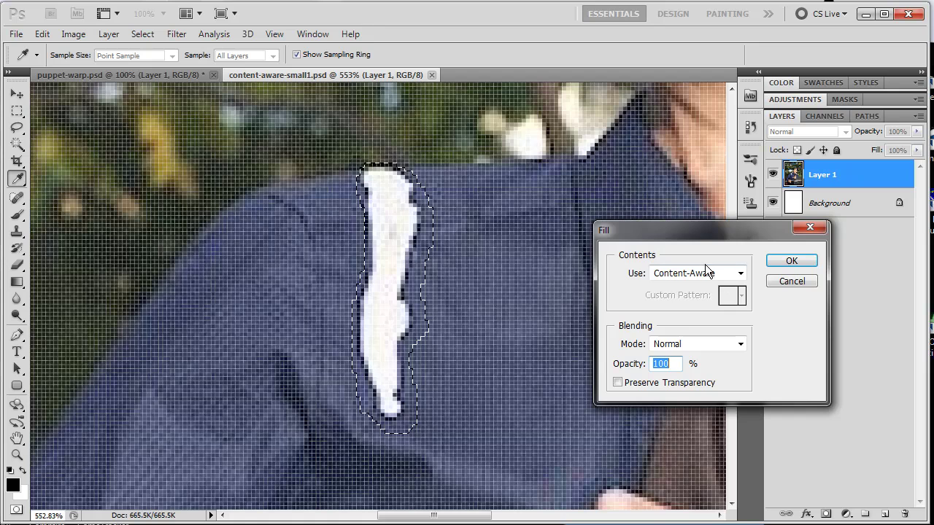
pyautogui.click(791, 260)
pyautogui.hotkey('ctrl', 'd')
# Step: Zoom into the shoulder and collar to inspect the repair, then return to actual-size view
pyautogui.press('z')
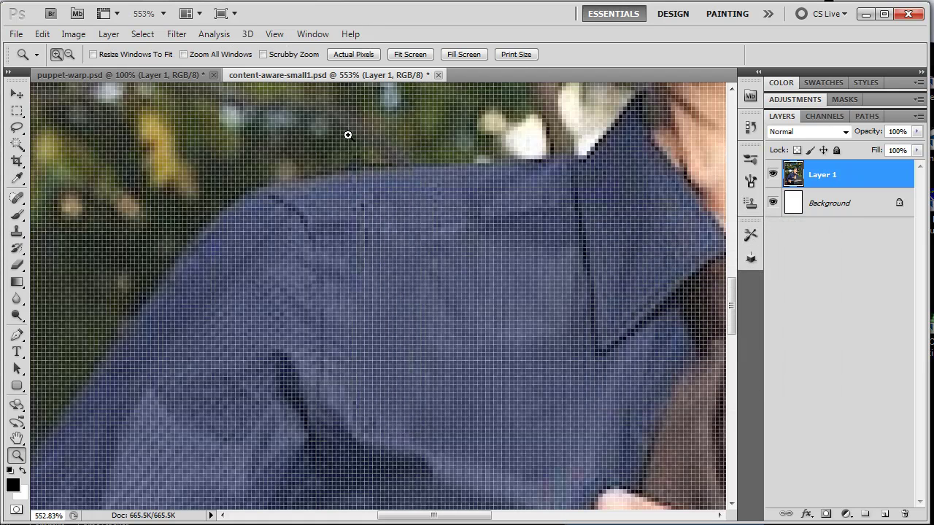
pyautogui.click(353, 54)
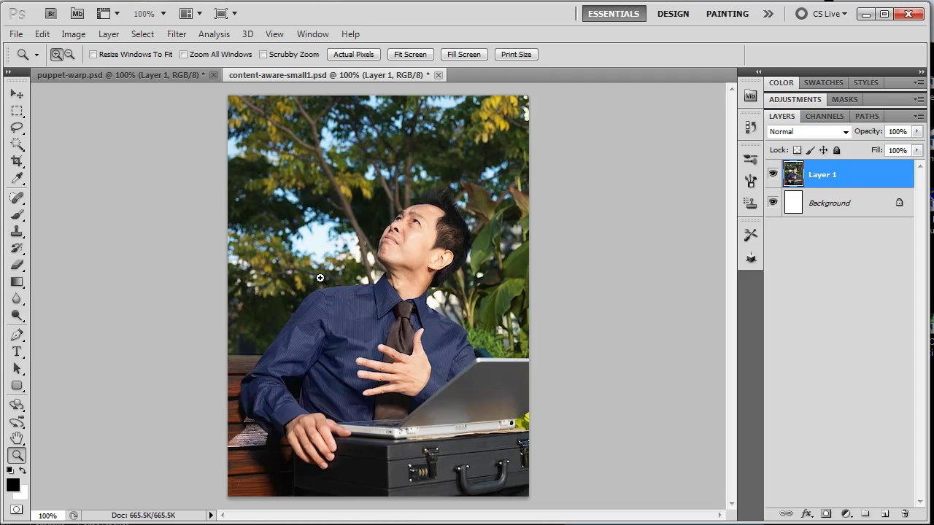
pyautogui.moveTo(313, 270); pyautogui.dragTo(401, 358)
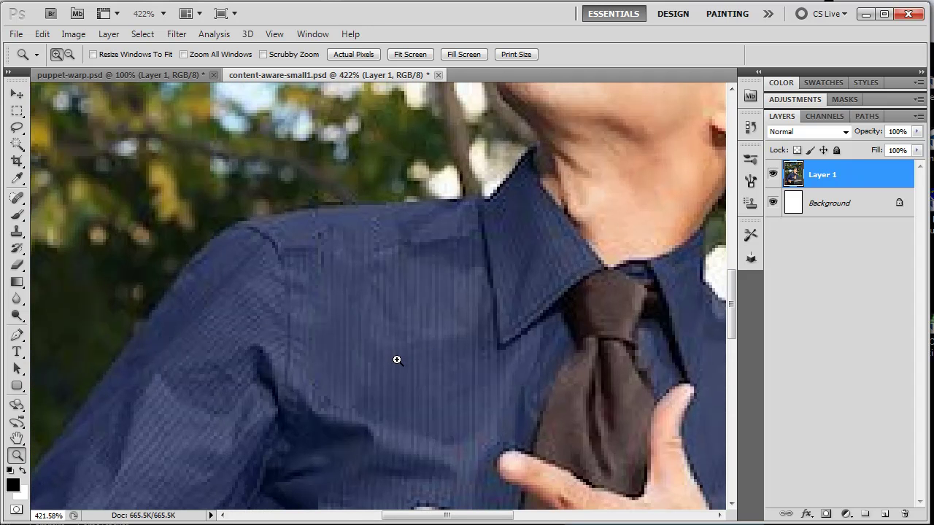
pyautogui.click(351, 54)
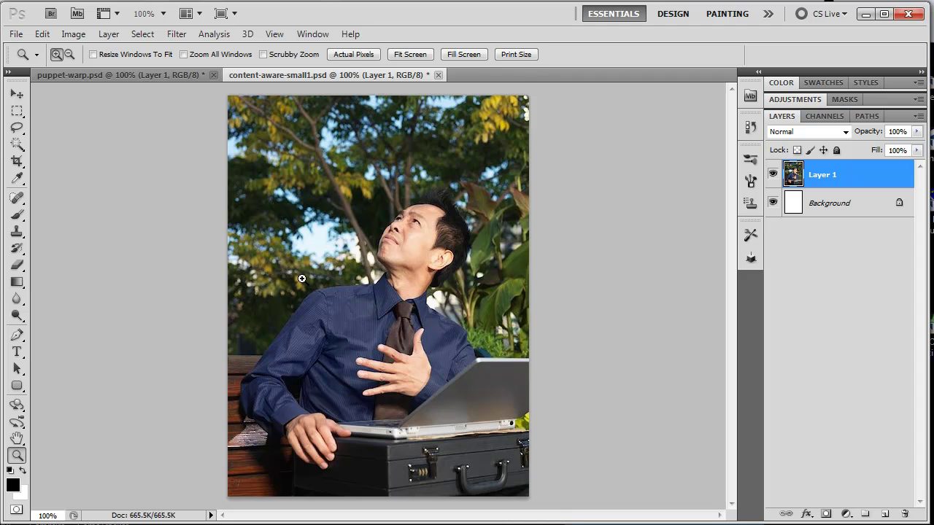
pyautogui.moveTo(317, 272); pyautogui.dragTo(397, 349)
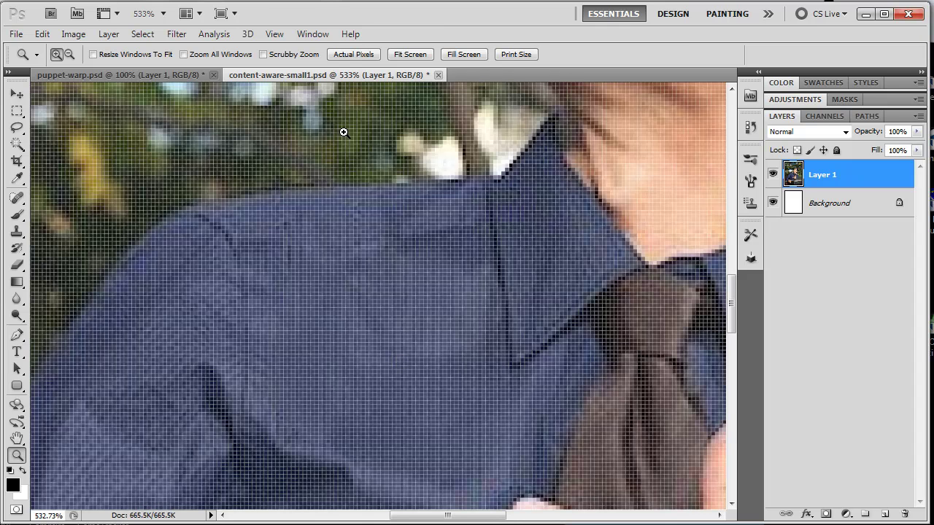
pyautogui.click(16, 128)
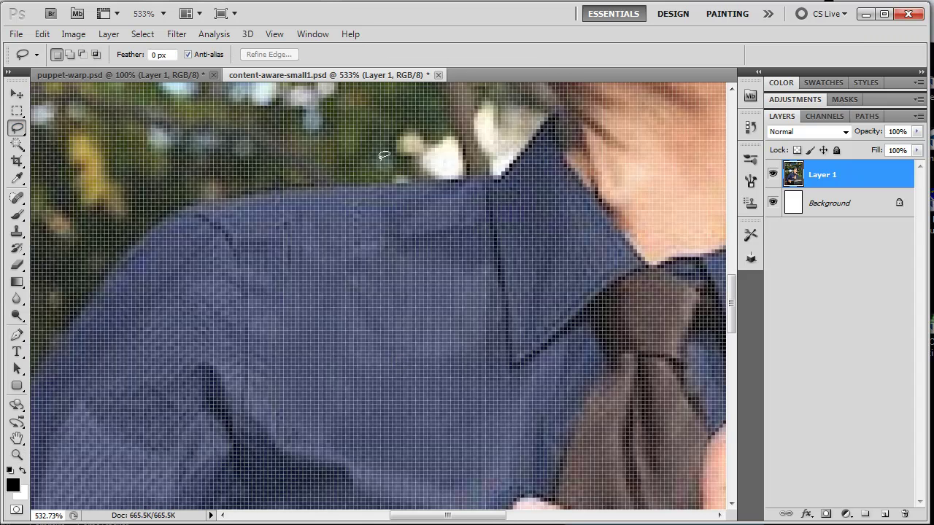
pyautogui.moveTo(362, 160)
pyautogui.mouseDown()
pyautogui.moveTo(398, 193)
pyautogui.moveTo(368, 164)
pyautogui.mouseUp()
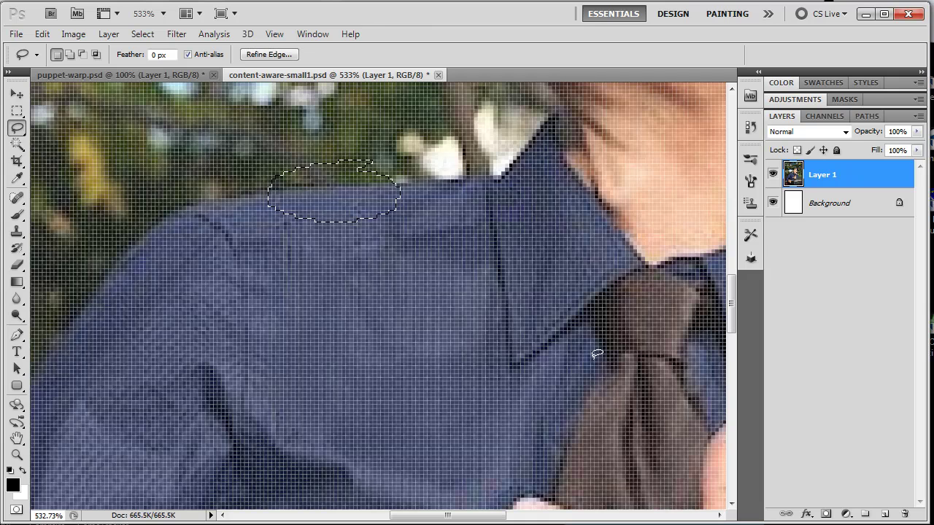
pyautogui.hotkey('ctrl', 'd')
pyautogui.press('z')
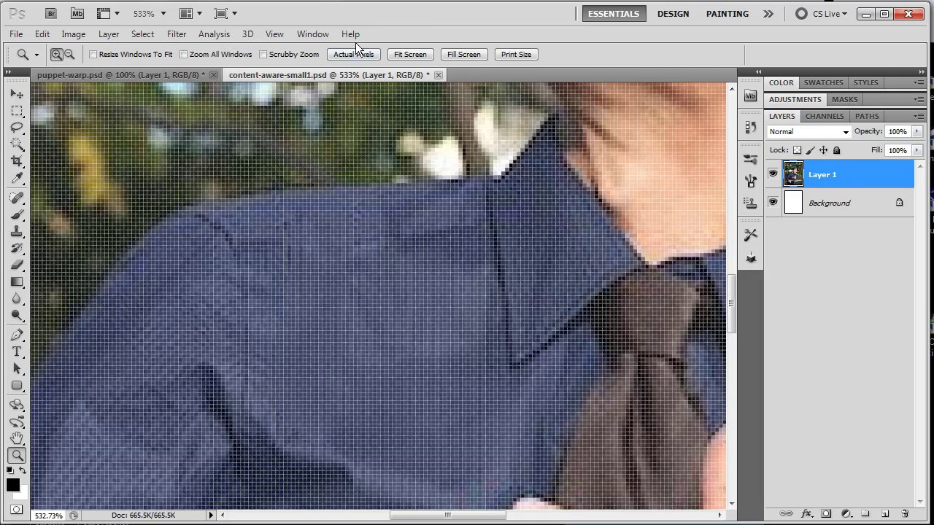
pyautogui.click(356, 54)
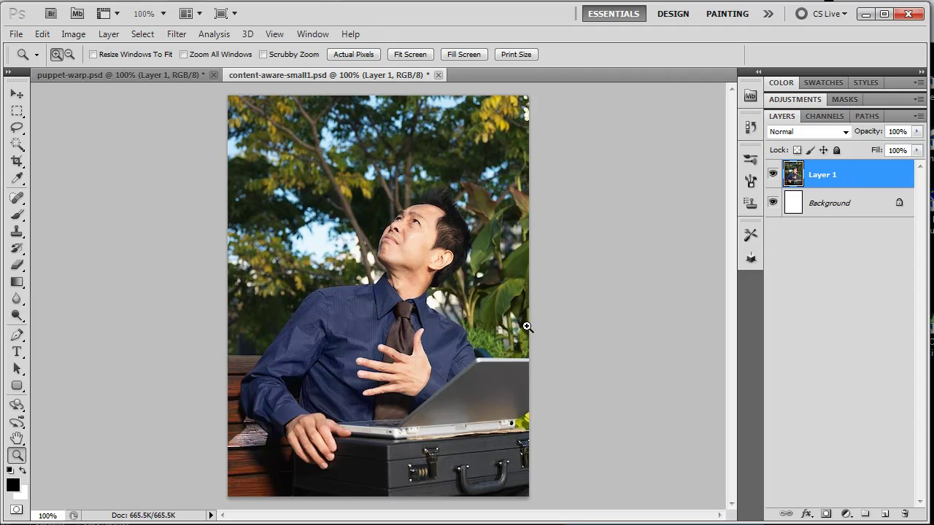
# Step: Open content-aware2.psd in a new tab and check the other tab before returning to it
pyautogui.click(15, 35)
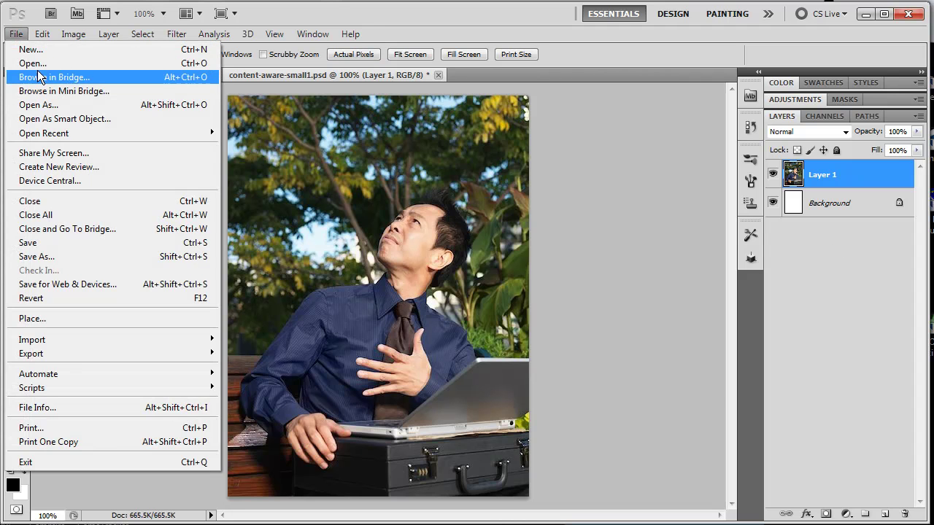
pyautogui.click(35, 66)
pyautogui.click(458, 192)
pyautogui.click(693, 363)
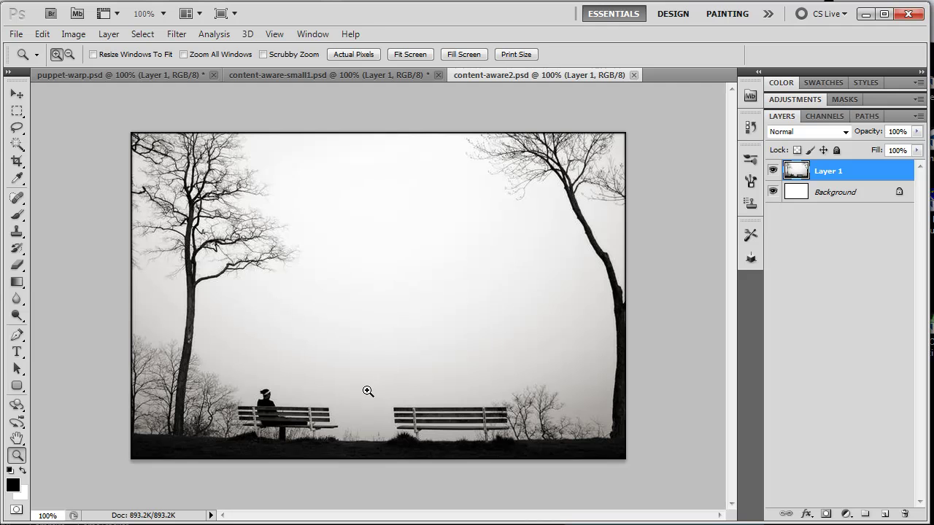
pyautogui.click(292, 74)
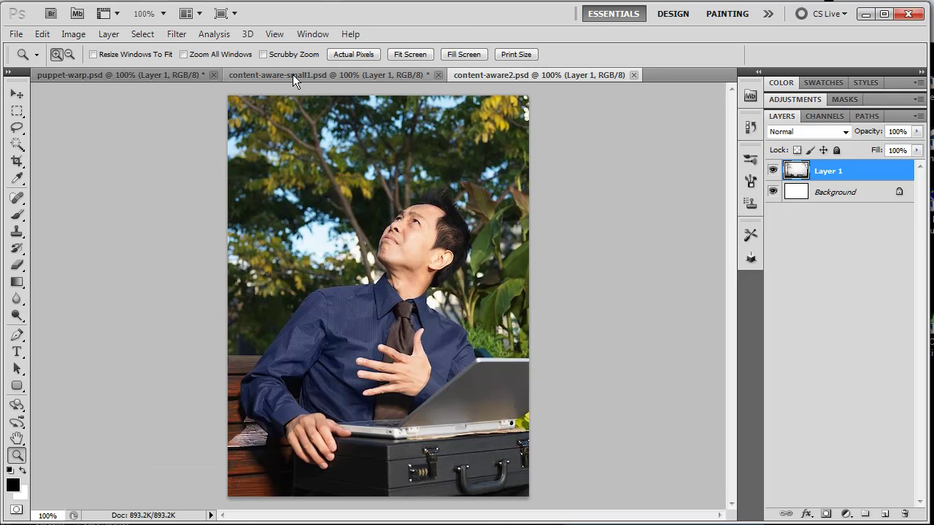
pyautogui.click(505, 74)
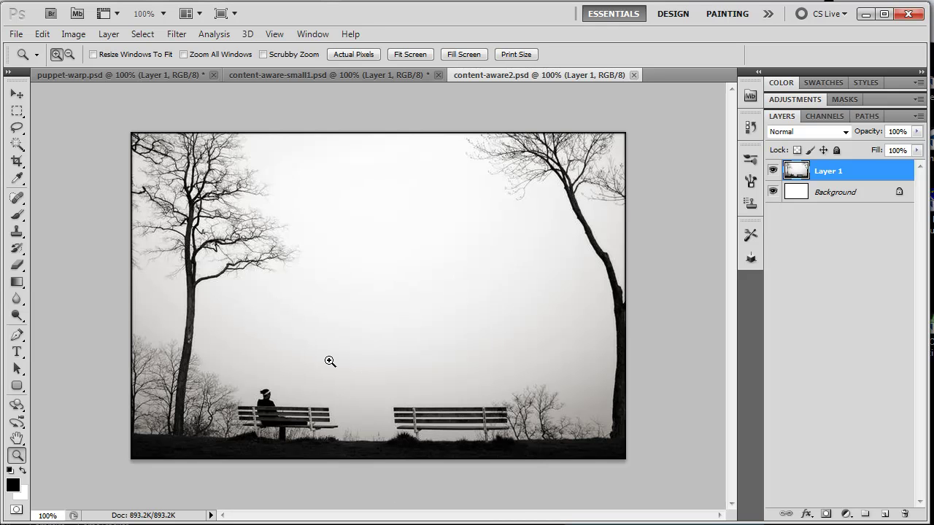
# Step: Zoom in on the empty right-hand bench and lasso around it
pyautogui.moveTo(345, 333); pyautogui.dragTo(566, 504)
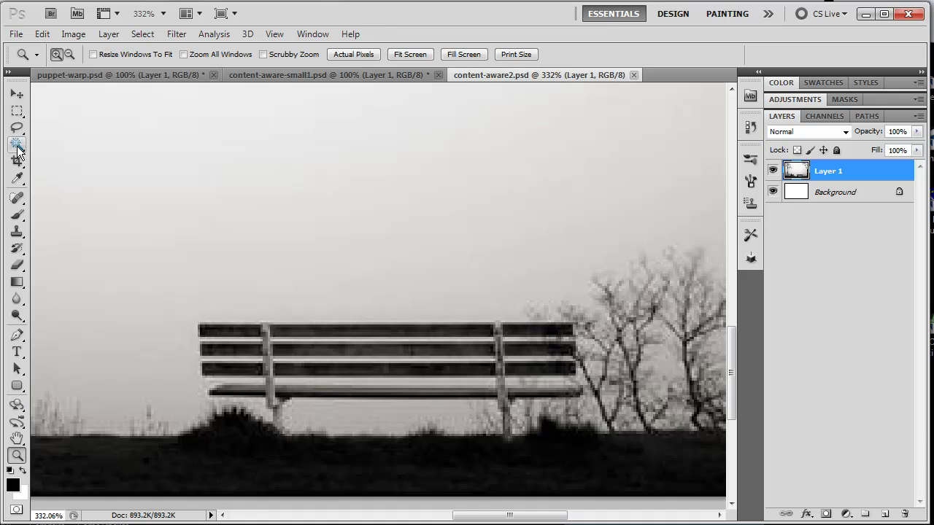
pyautogui.click(17, 128)
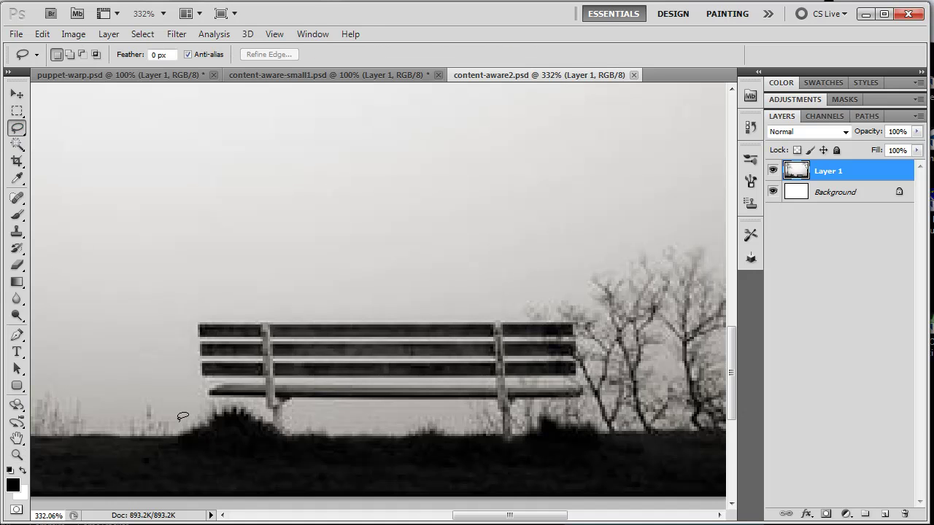
pyautogui.moveTo(198, 400)
pyautogui.mouseDown()
pyautogui.moveTo(197, 305)
pyautogui.moveTo(474, 292)
pyautogui.moveTo(548, 299)
pyautogui.moveTo(618, 340)
pyautogui.mouseUp()
pyautogui.moveTo(471, 454)
pyautogui.mouseDown()
pyautogui.moveTo(263, 456)
pyautogui.moveTo(245, 427)
pyautogui.moveTo(191, 409)
pyautogui.mouseUp()
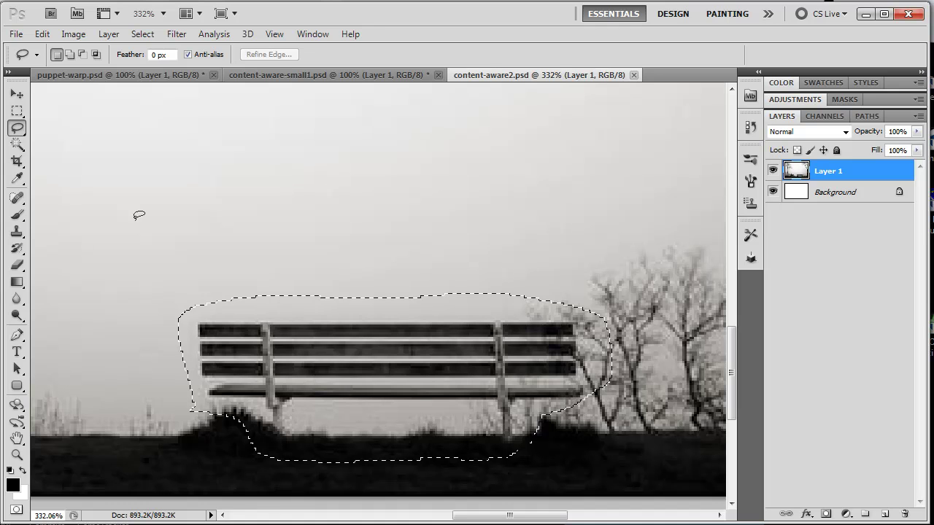
# Step: Content-Aware fill the bench away, deselect, and return to actual-pixel view
pyautogui.click(40, 34)
pyautogui.click(58, 242)
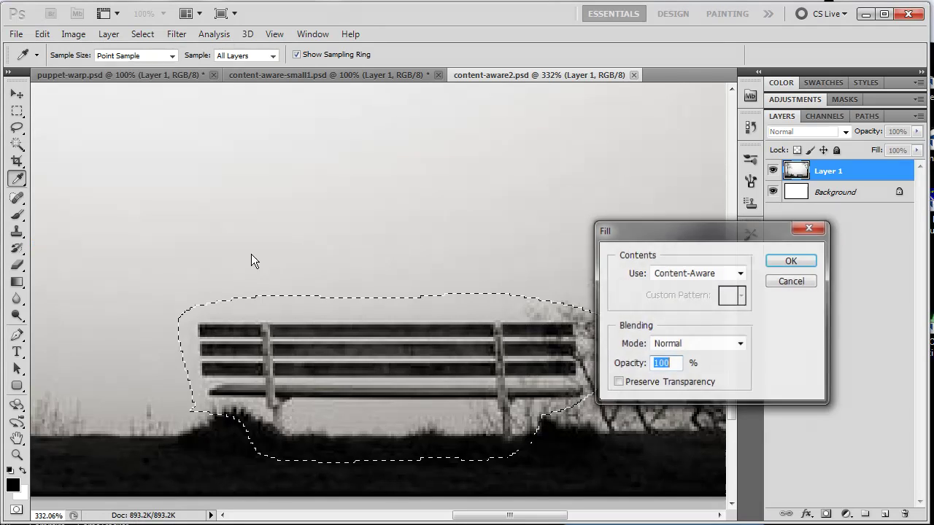
pyautogui.click(789, 262)
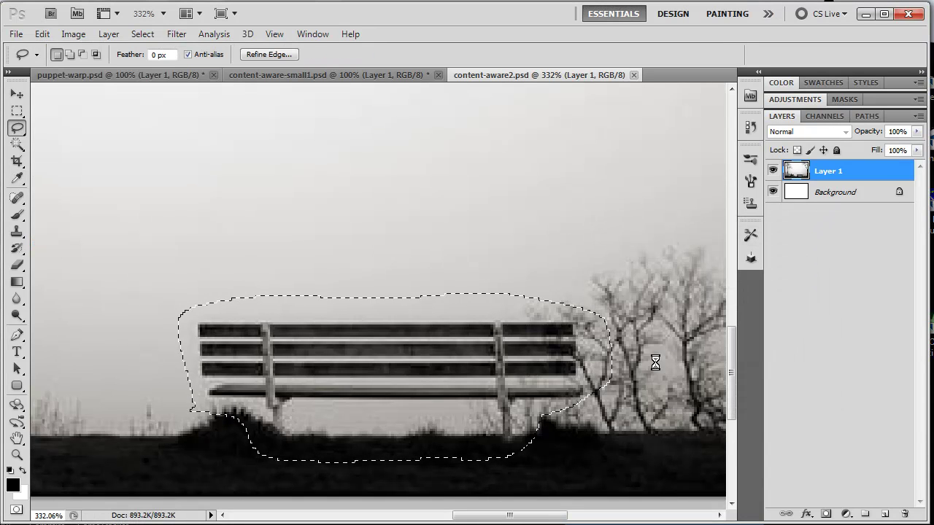
pyautogui.hotkey('ctrl', 'd')
pyautogui.press('z')
pyautogui.click(350, 53)
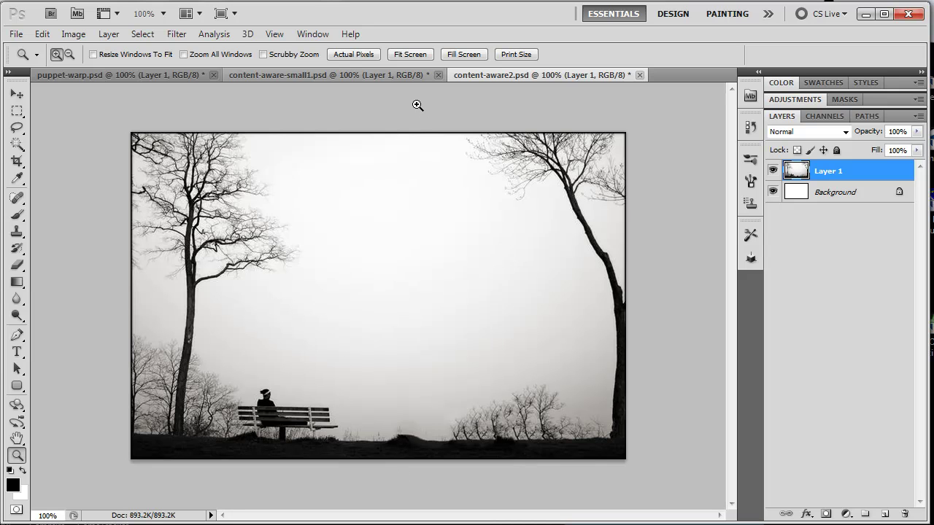
# Step: Lasso the tall right-edge tree, Content-Aware fill it with fog, and deselect
pyautogui.click(16, 127)
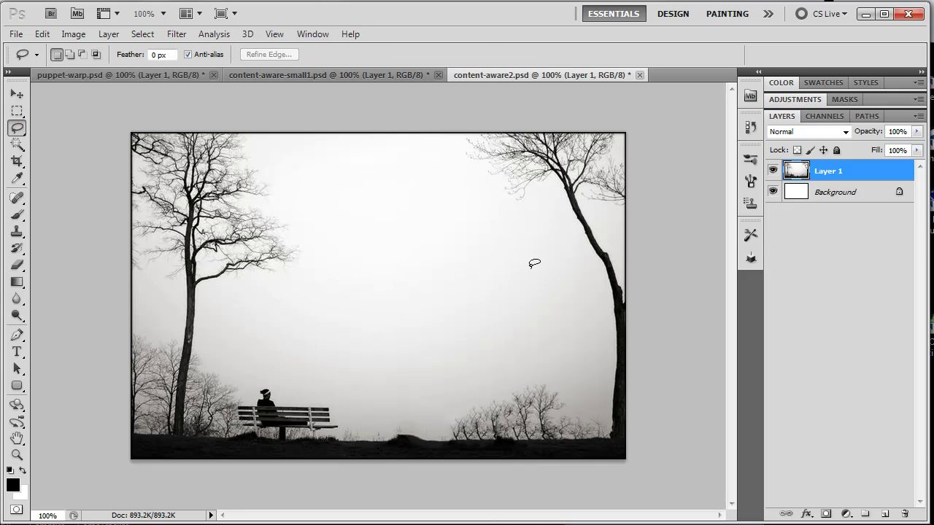
pyautogui.moveTo(583, 259)
pyautogui.mouseDown()
pyautogui.moveTo(593, 98)
pyautogui.moveTo(692, 388)
pyautogui.moveTo(626, 484)
pyautogui.moveTo(588, 345)
pyautogui.moveTo(582, 260)
pyautogui.mouseUp()
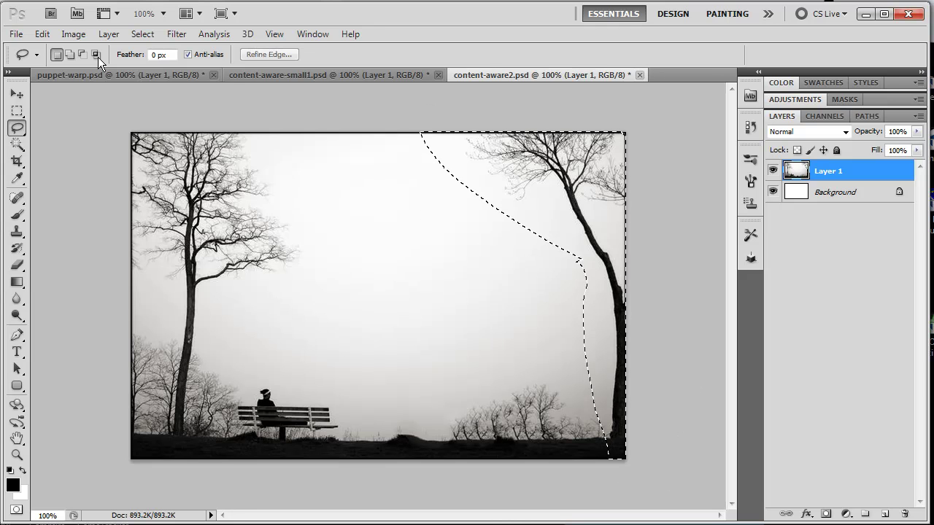
pyautogui.click(42, 34)
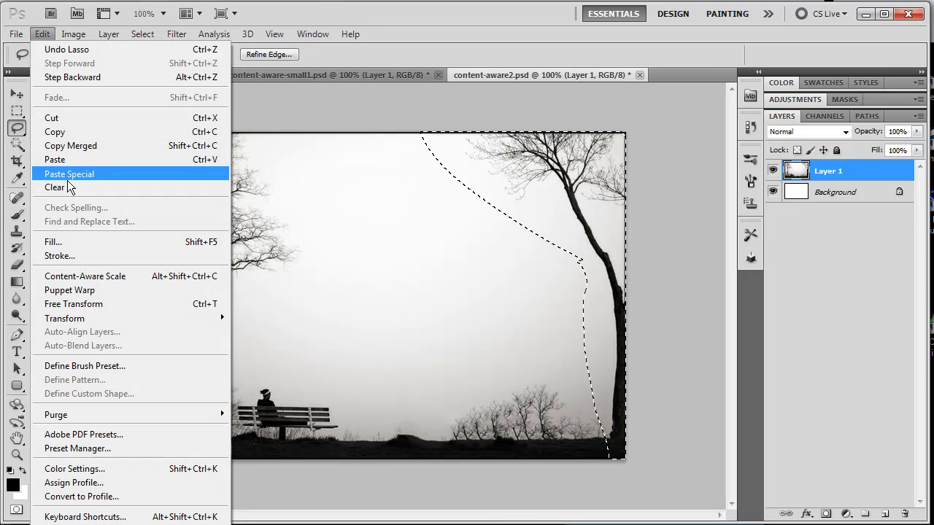
pyautogui.click(65, 241)
pyautogui.click(791, 260)
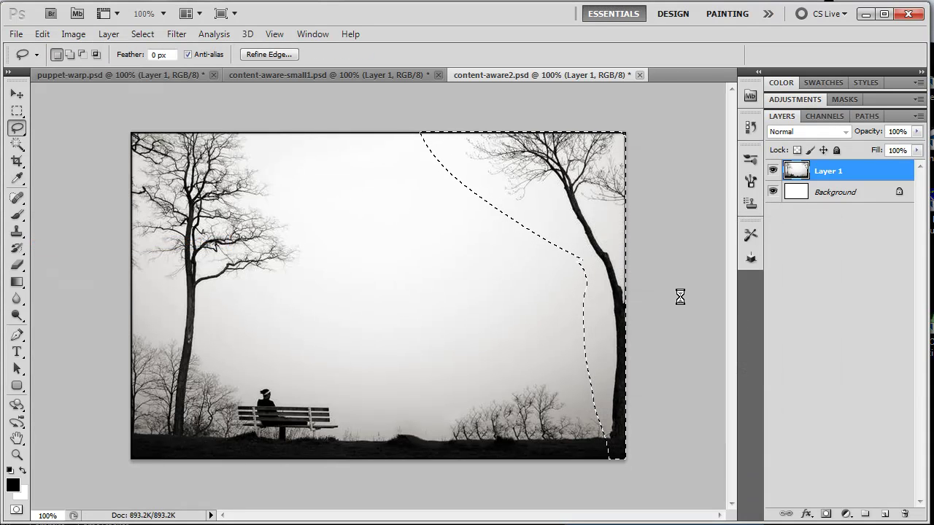
pyautogui.hotkey('ctrl', 'd')
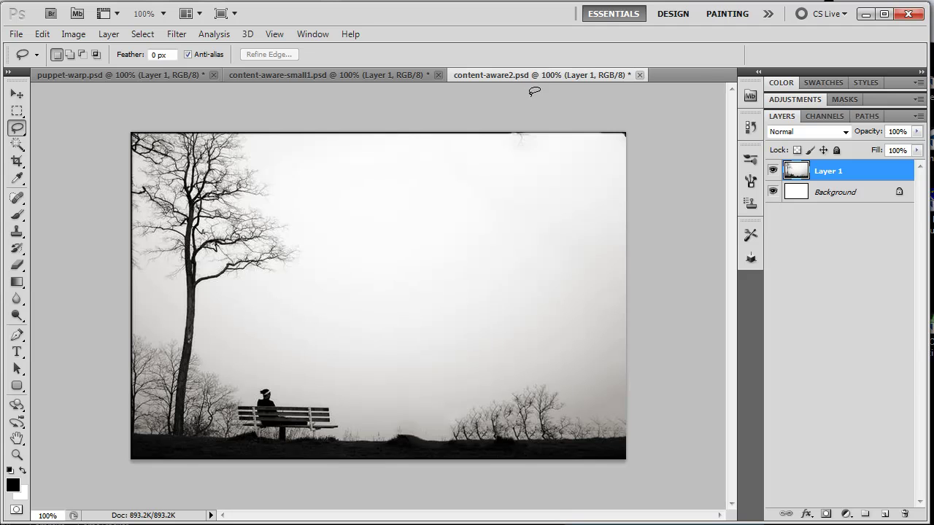
# Step: Lasso the leftover branch tips at the top edge, Content-Aware fill them, and deselect
pyautogui.moveTo(524, 105)
pyautogui.mouseDown()
pyautogui.moveTo(504, 161)
pyautogui.moveTo(565, 111)
pyautogui.moveTo(530, 115)
pyautogui.mouseUp()
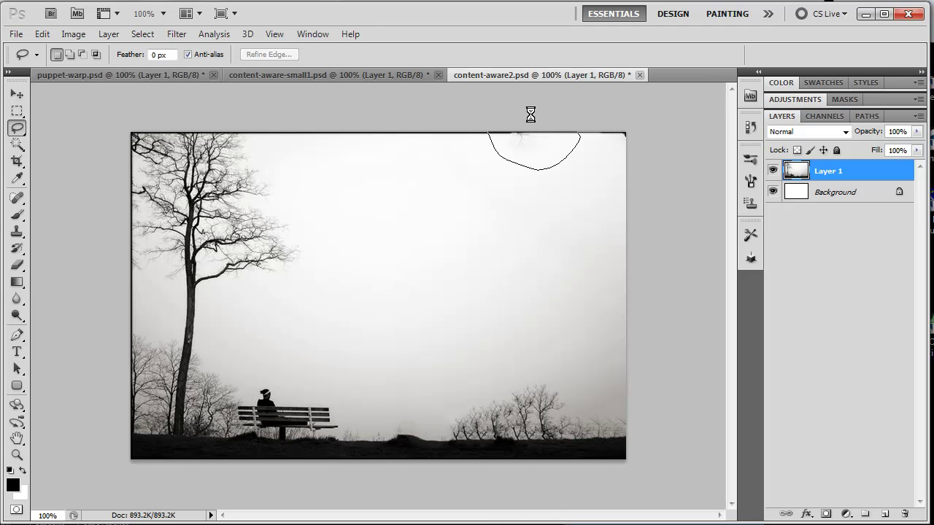
pyautogui.click(42, 33)
pyautogui.click(61, 241)
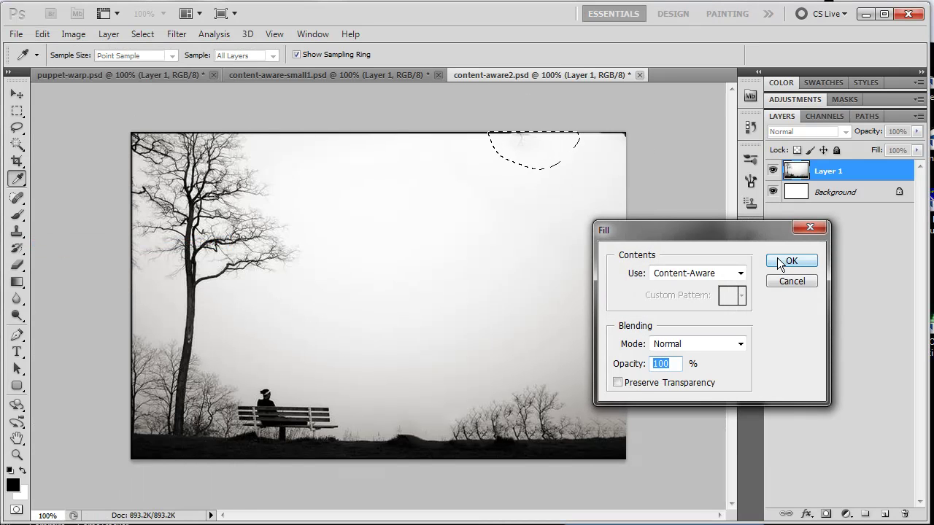
pyautogui.click(790, 261)
pyautogui.hotkey('ctrl', 'd')
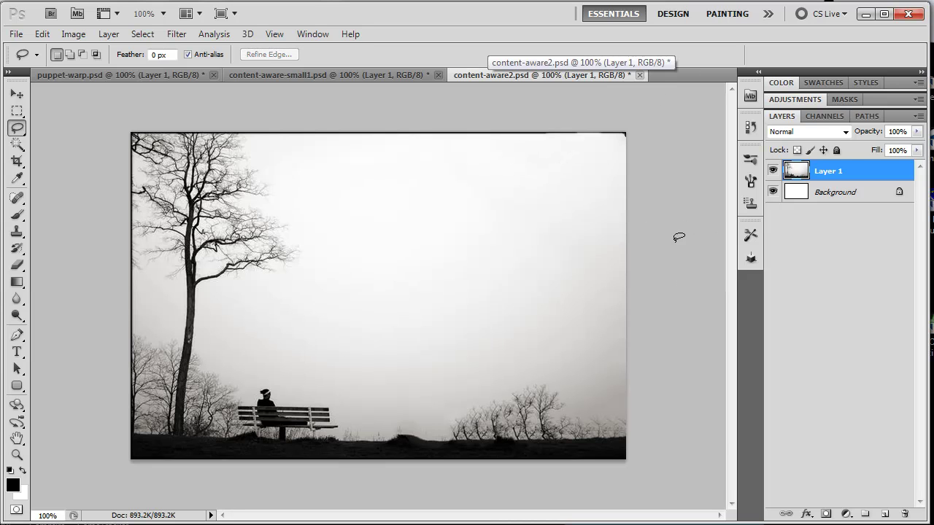
# Step: Open content-aware3.psd
pyautogui.click(15, 34)
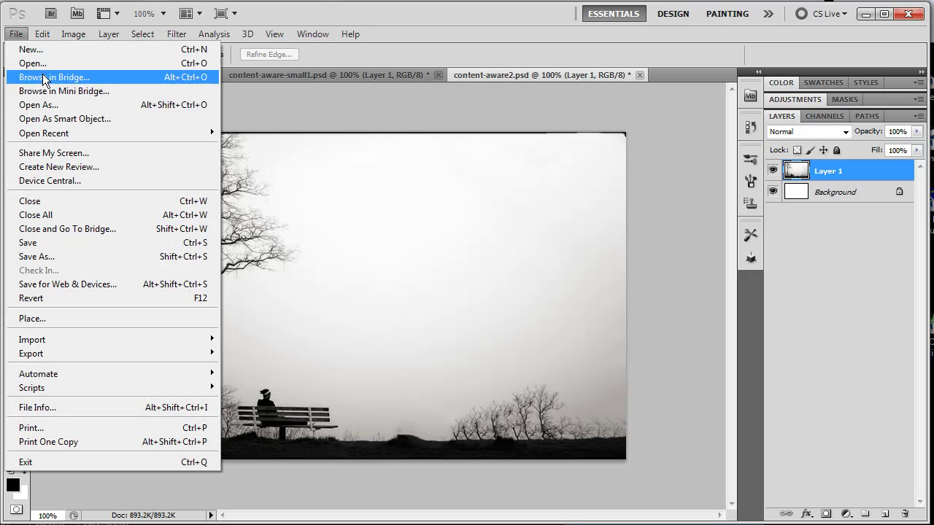
pyautogui.click(33, 64)
pyautogui.click(539, 182)
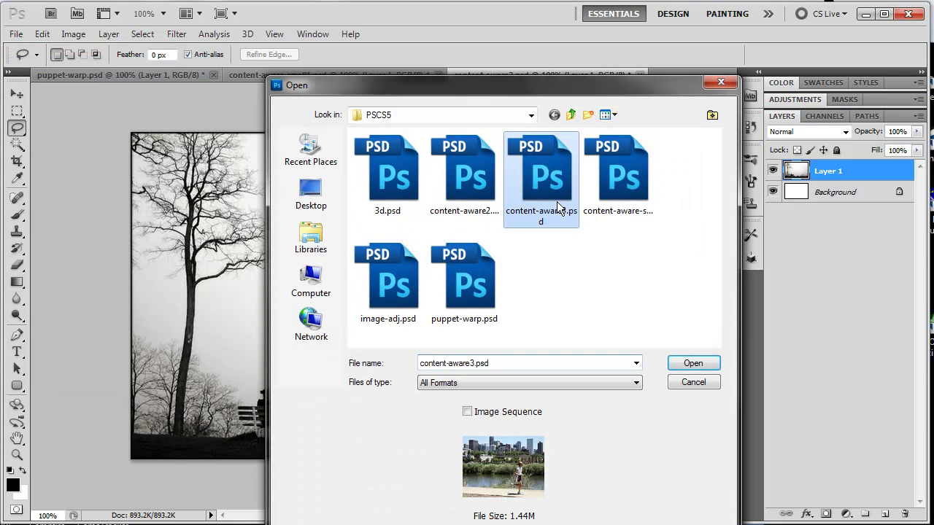
pyautogui.click(678, 363)
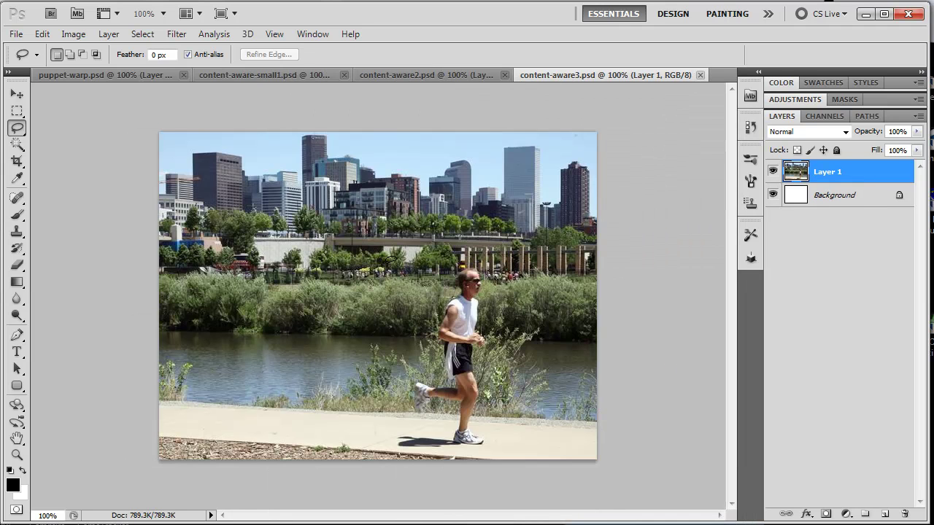
# Step: Zoom in on the runner with the Zoom tool
pyautogui.press('z')
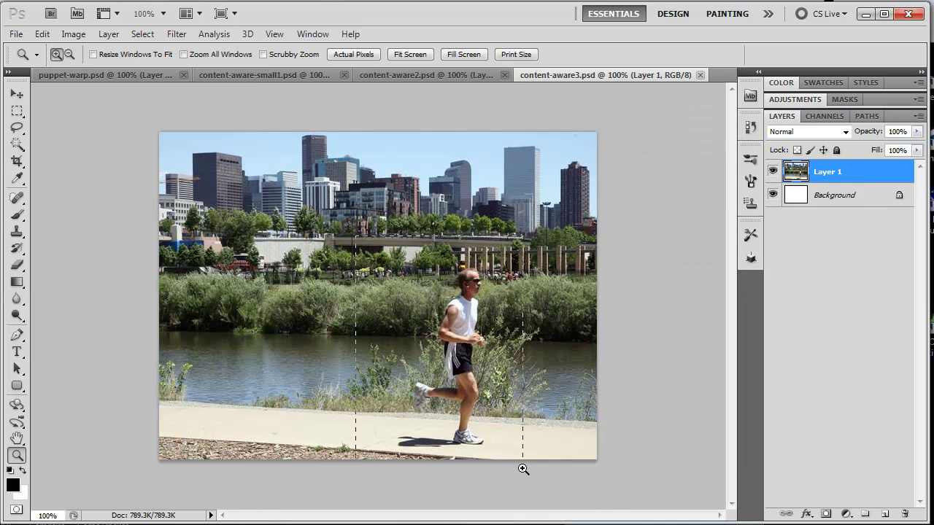
pyautogui.click(640, 258)
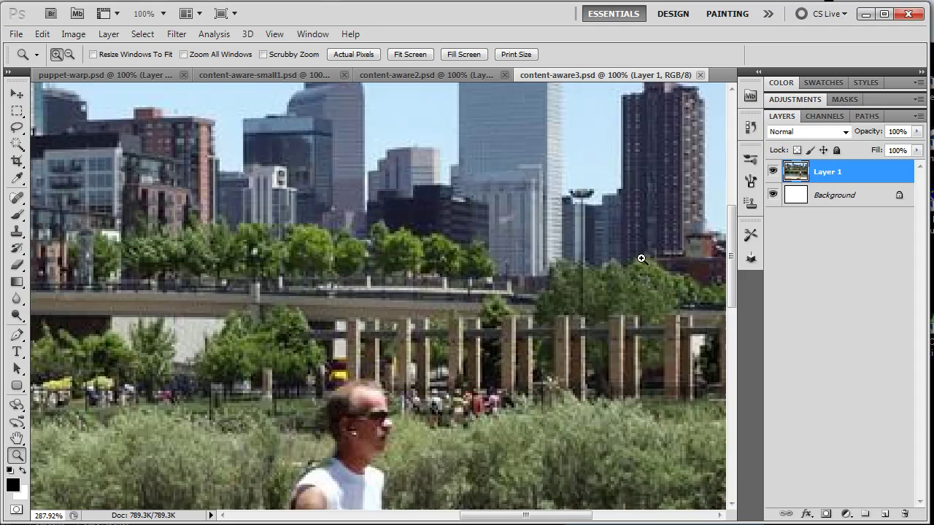
pyautogui.click(346, 55)
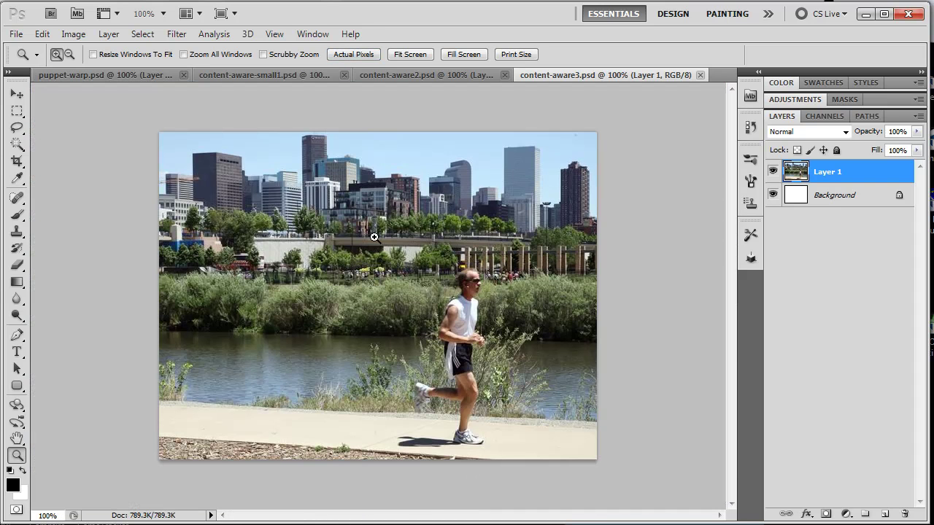
pyautogui.moveTo(374, 238); pyautogui.dragTo(544, 468)
pyautogui.scroll(-1, 545, 468)
pyautogui.scroll(1, 537, 452)
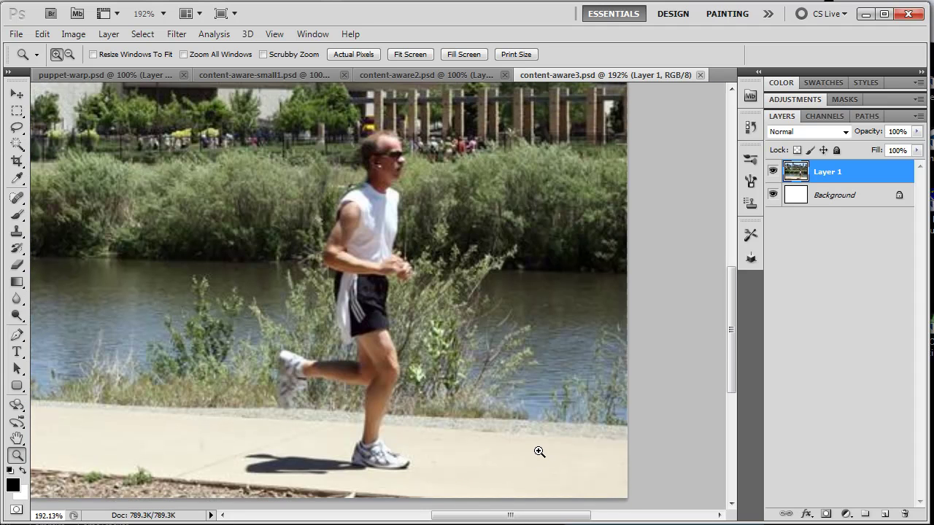
# Step: Lasso around the runner and his shadow on the path
pyautogui.click(16, 127)
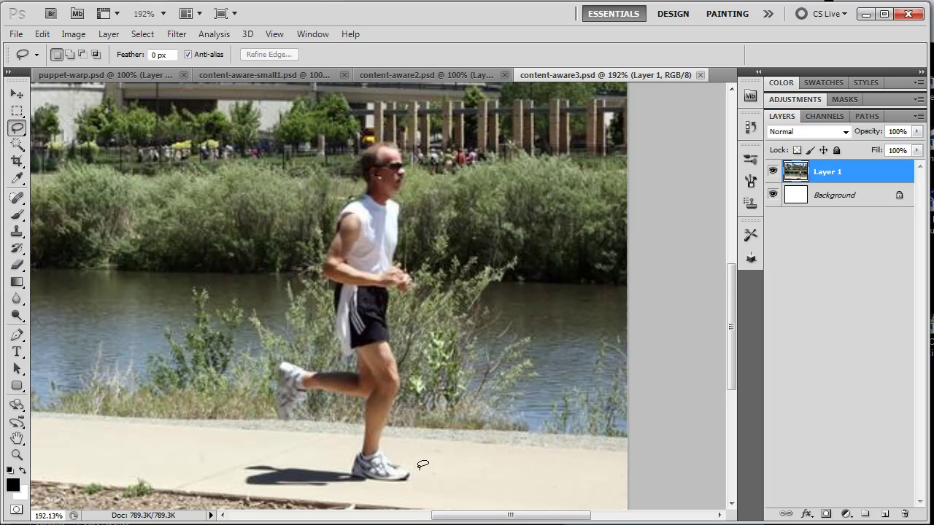
pyautogui.moveTo(417, 486); pyautogui.dragTo(322, 491)
pyautogui.moveTo(268, 451); pyautogui.dragTo(334, 451)
pyautogui.moveTo(259, 368); pyautogui.dragTo(294, 342)
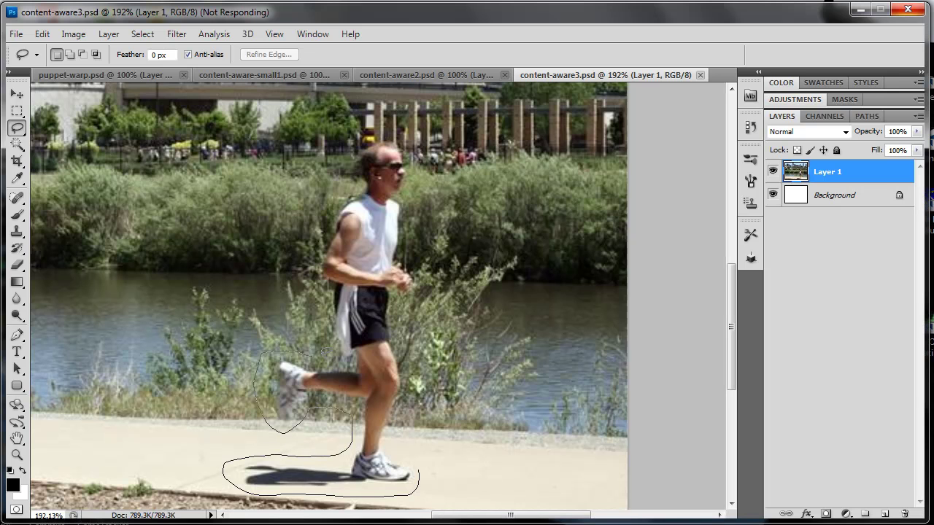
pyautogui.moveTo(328, 290)
pyautogui.mouseDown()
pyautogui.moveTo(305, 251)
pyautogui.moveTo(332, 198)
pyautogui.mouseUp()
pyautogui.moveTo(408, 364); pyautogui.dragTo(418, 461)
# Step: Content-Aware fill the runner selection, deselect, and view the image at 100%
pyautogui.click(42, 34)
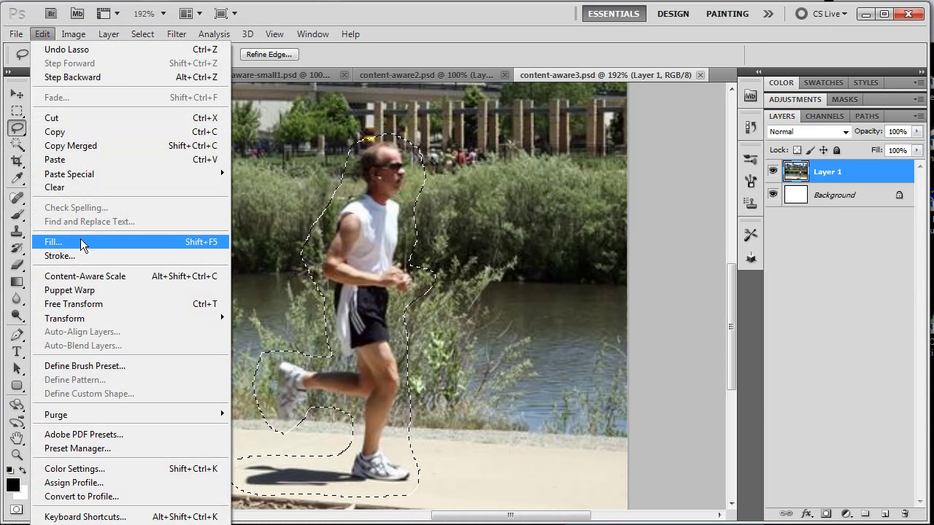
pyautogui.click(80, 238)
pyautogui.click(791, 261)
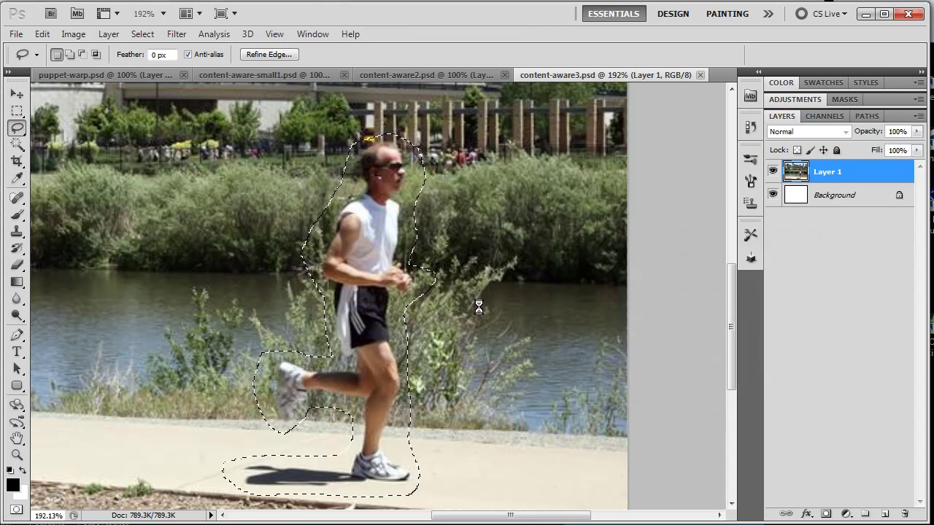
pyautogui.hotkey('ctrl', 'd')
pyautogui.press('z')
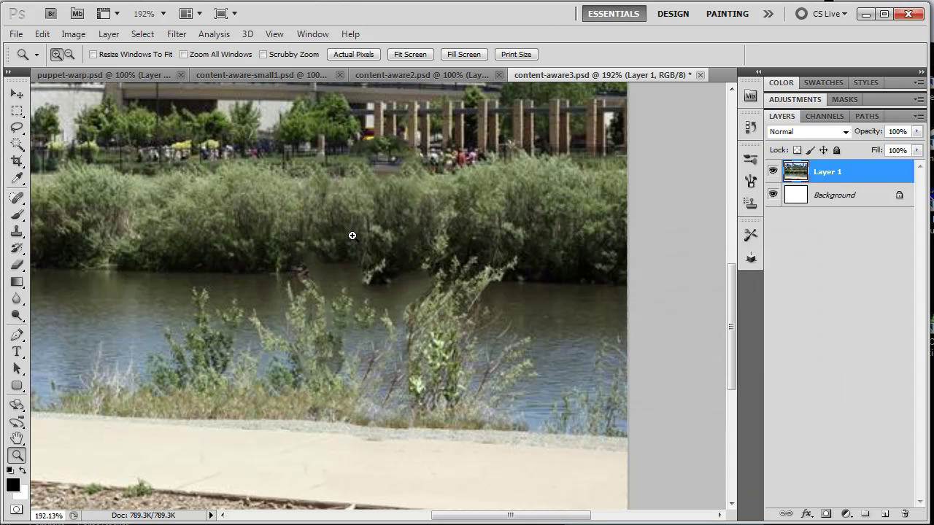
pyautogui.click(350, 54)
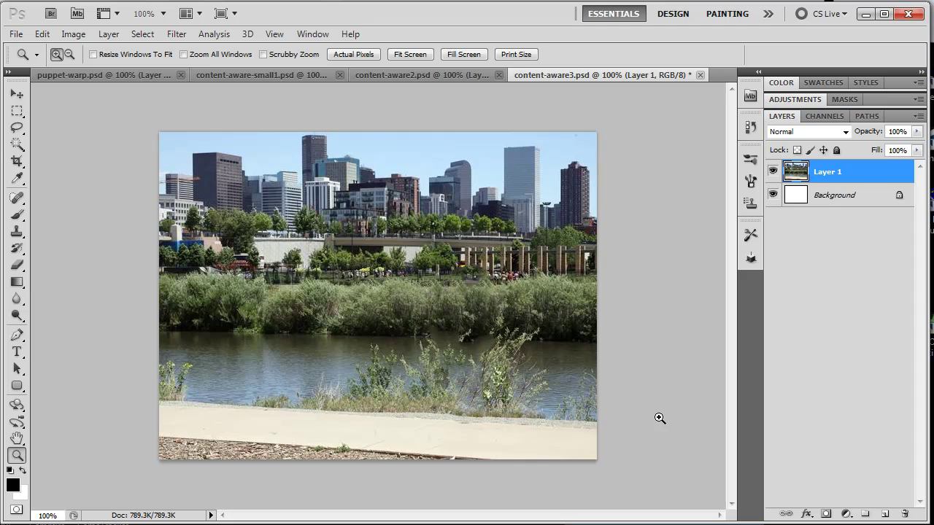
# Step: Zoom in to check the filled pavement, then open image-adj.psd
pyautogui.moveTo(338, 386); pyautogui.dragTo(566, 458)
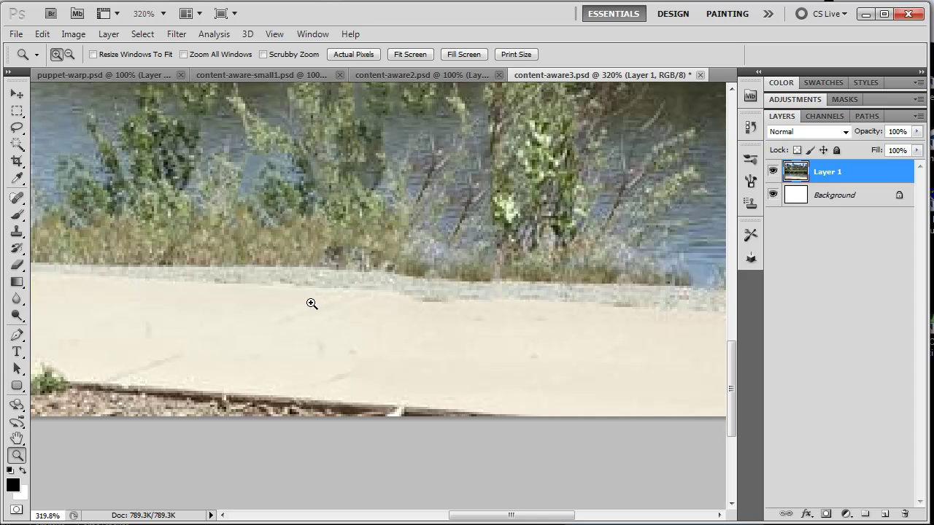
pyautogui.click(354, 54)
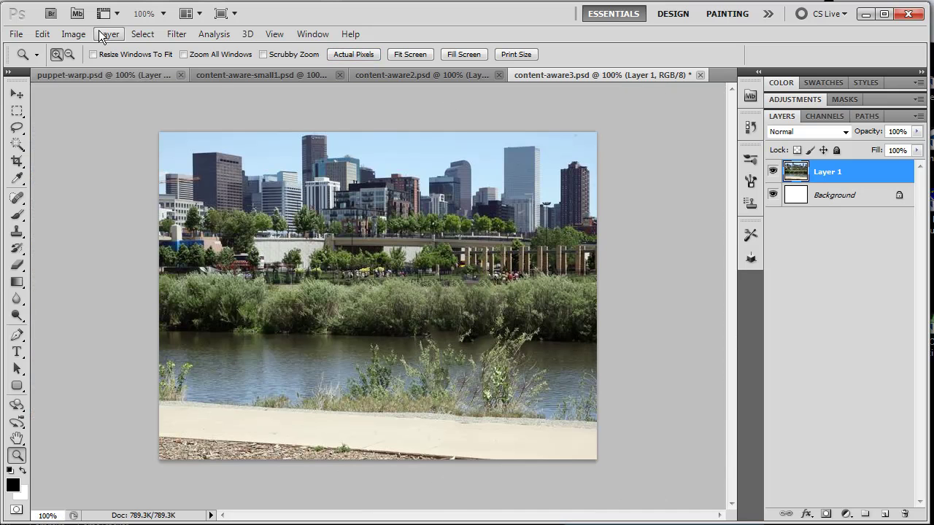
pyautogui.click(15, 34)
pyautogui.click(30, 64)
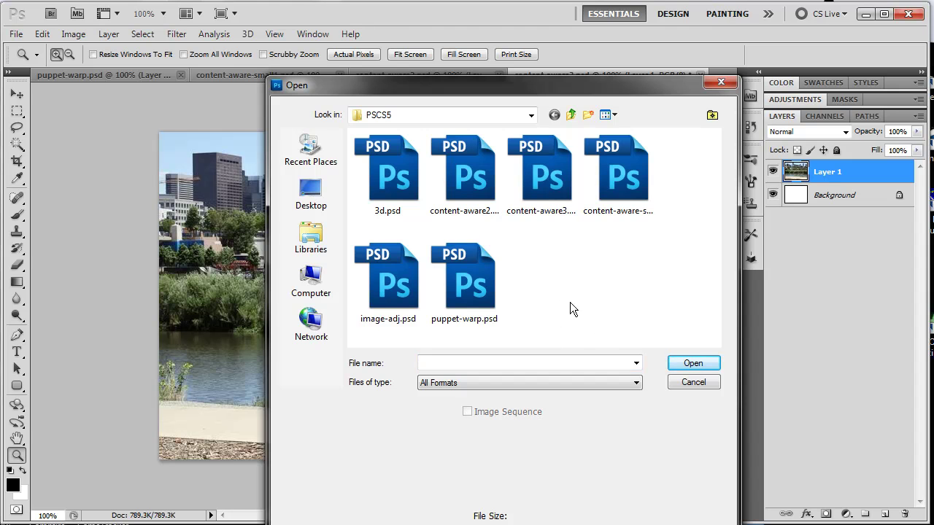
pyautogui.doubleClick(377, 276)
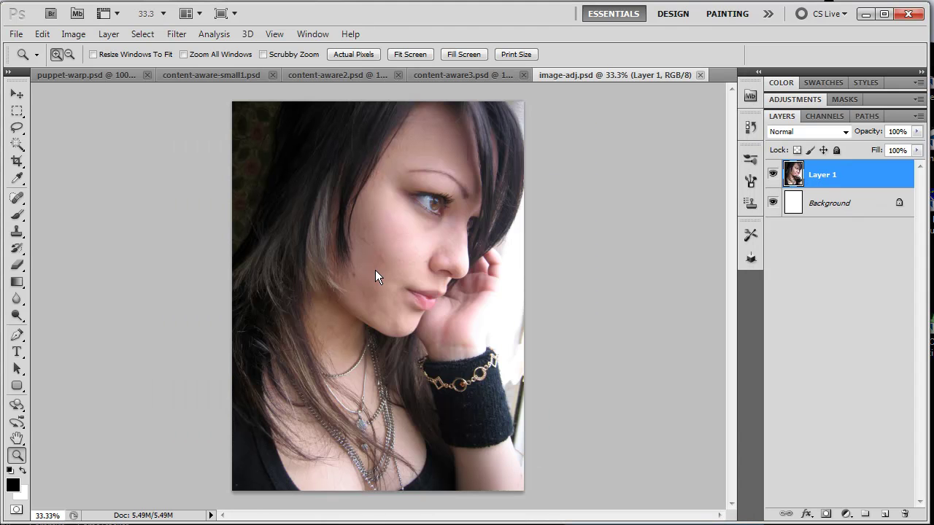
pyautogui.click(76, 34)
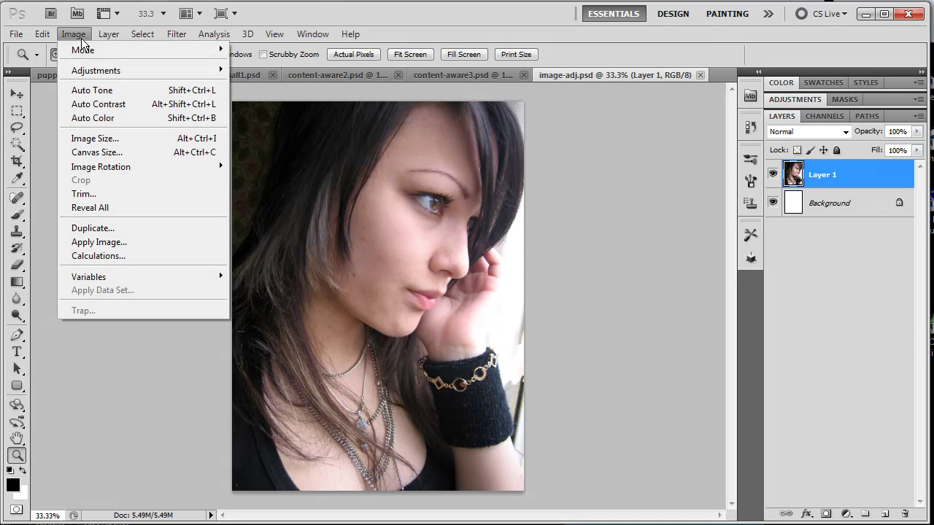
# Step: Convert the portrait with Black and White, trying Red Filter before returning to Default
pyautogui.moveTo(127, 72)
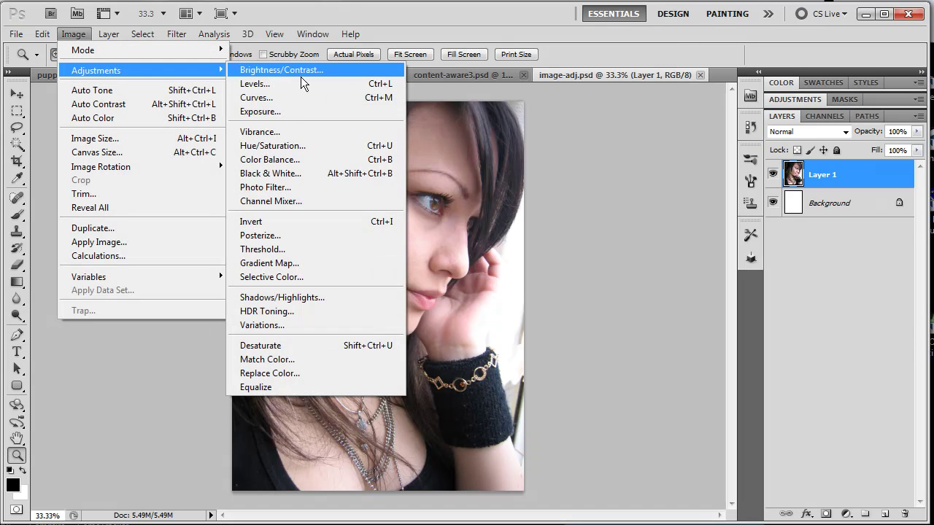
pyautogui.click(285, 173)
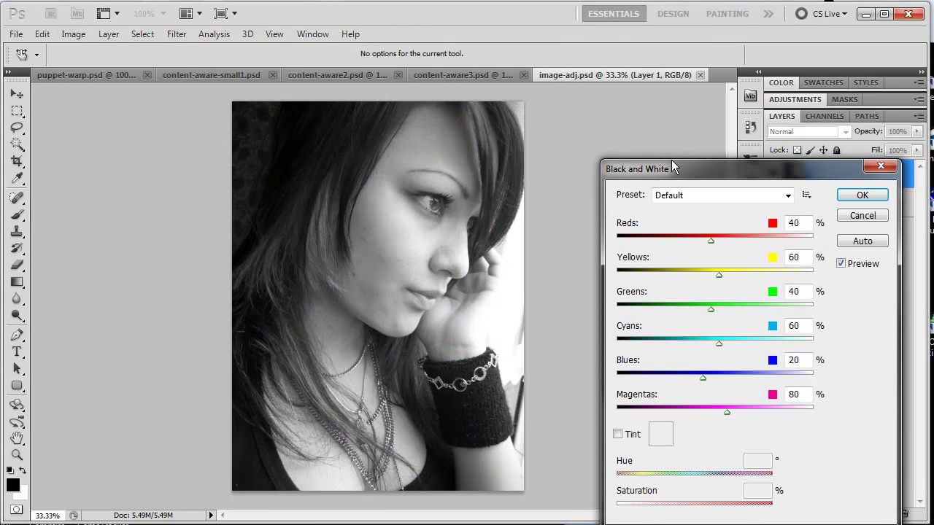
pyautogui.moveTo(670, 172); pyautogui.dragTo(661, 117)
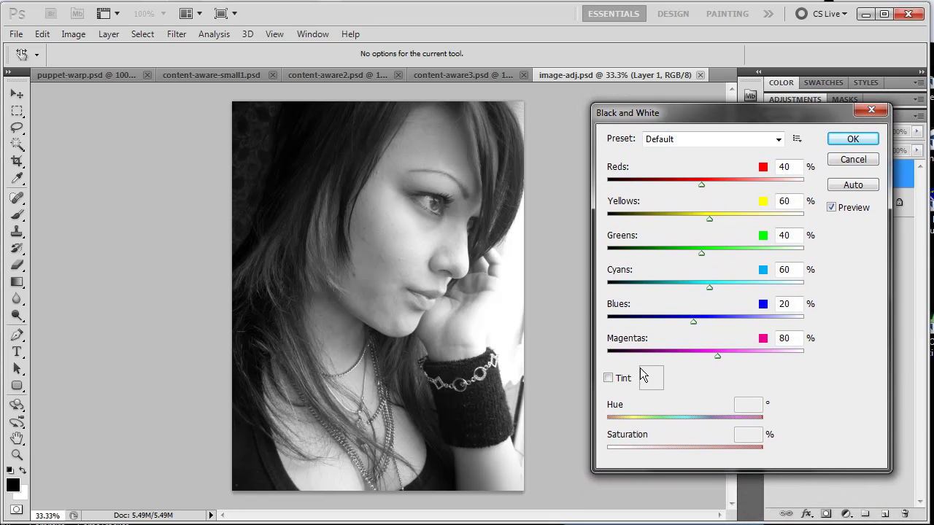
pyautogui.click(693, 141)
pyautogui.click(695, 140)
pyautogui.click(696, 141)
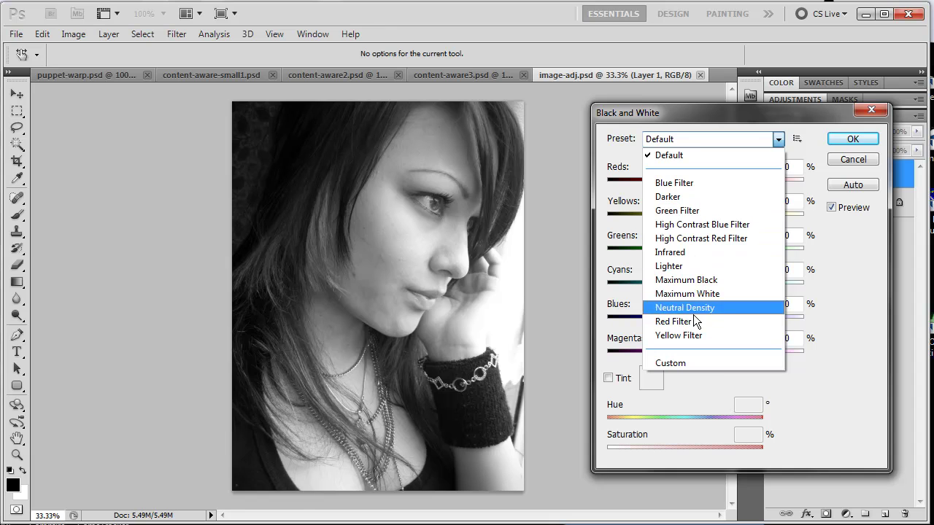
pyautogui.click(689, 322)
pyautogui.click(689, 139)
pyautogui.click(686, 156)
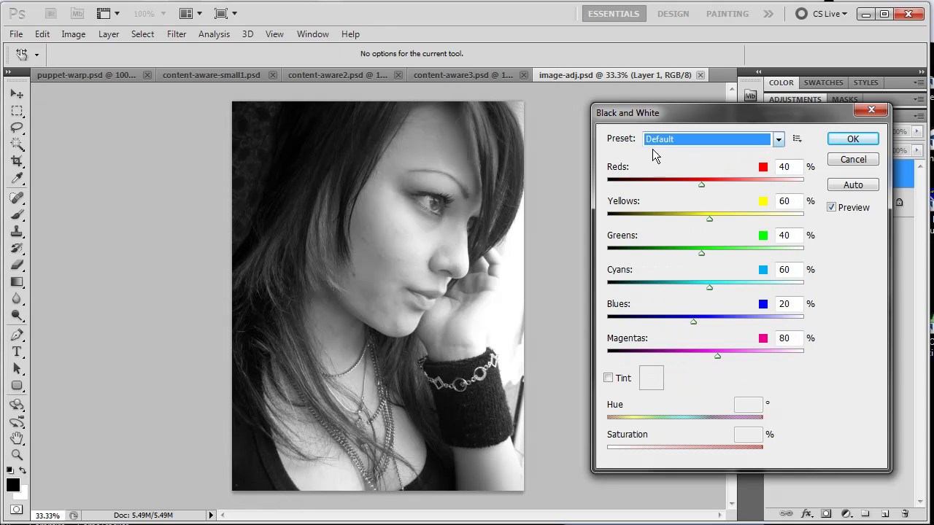
# Step: Tint the black-and-white portrait a pale blue-grey (hue 237, saturation 16) and apply it
pyautogui.click(608, 378)
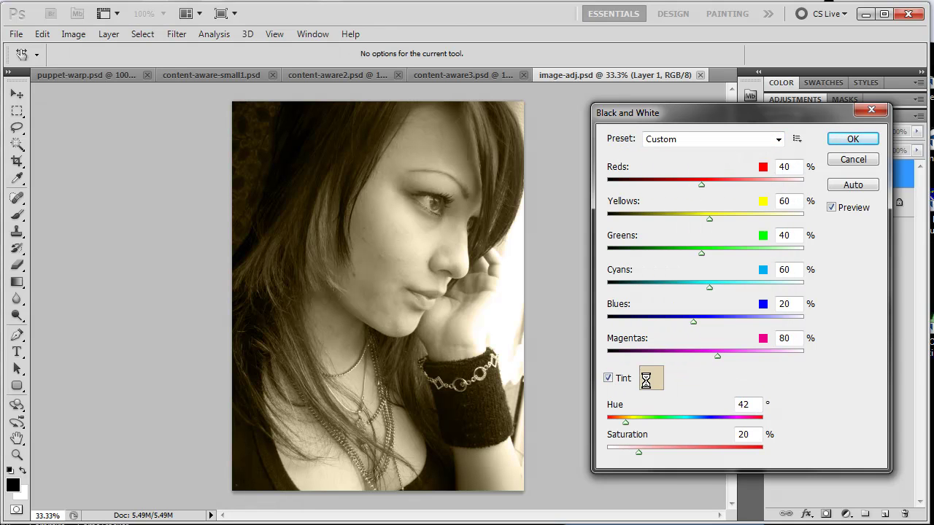
pyautogui.click(650, 378)
pyautogui.click(634, 354)
pyautogui.moveTo(633, 353); pyautogui.dragTo(576, 333)
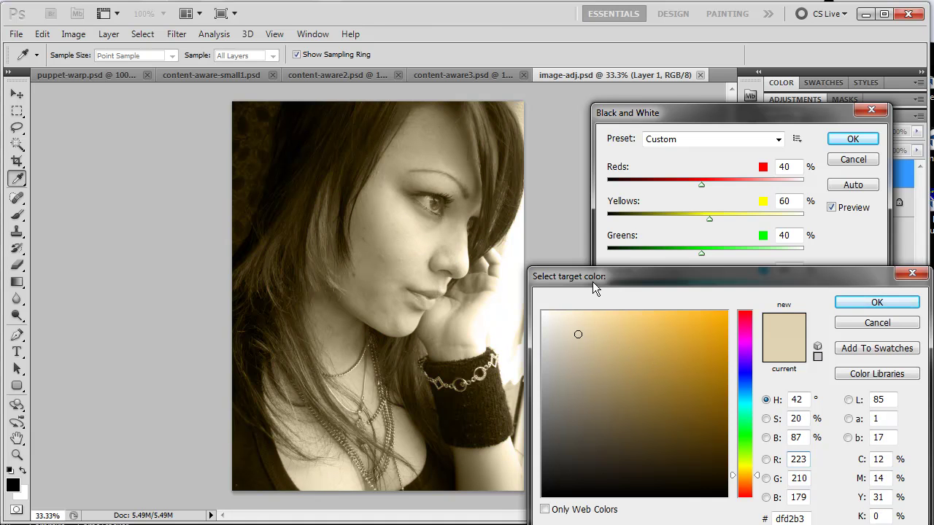
pyautogui.moveTo(592, 281); pyautogui.dragTo(615, 269)
pyautogui.moveTo(637, 355); pyautogui.dragTo(664, 405)
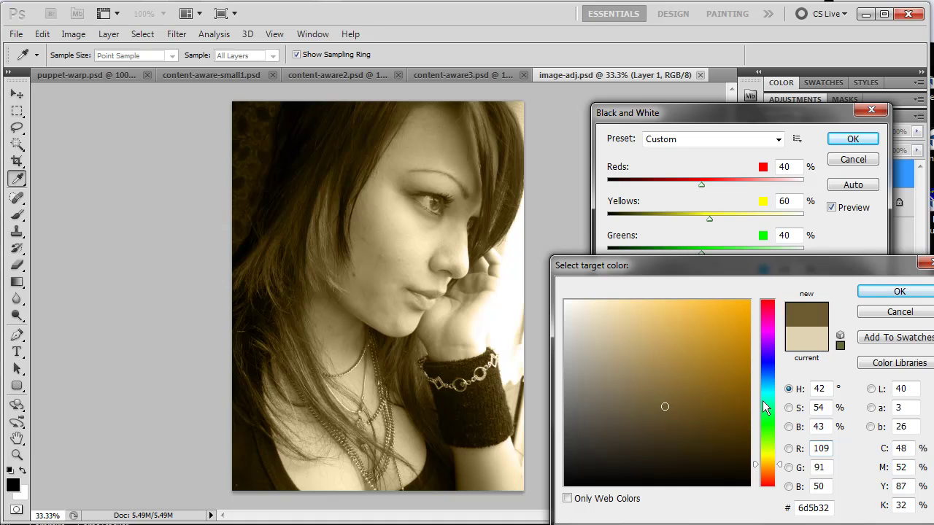
pyautogui.moveTo(763, 400); pyautogui.dragTo(575, 352)
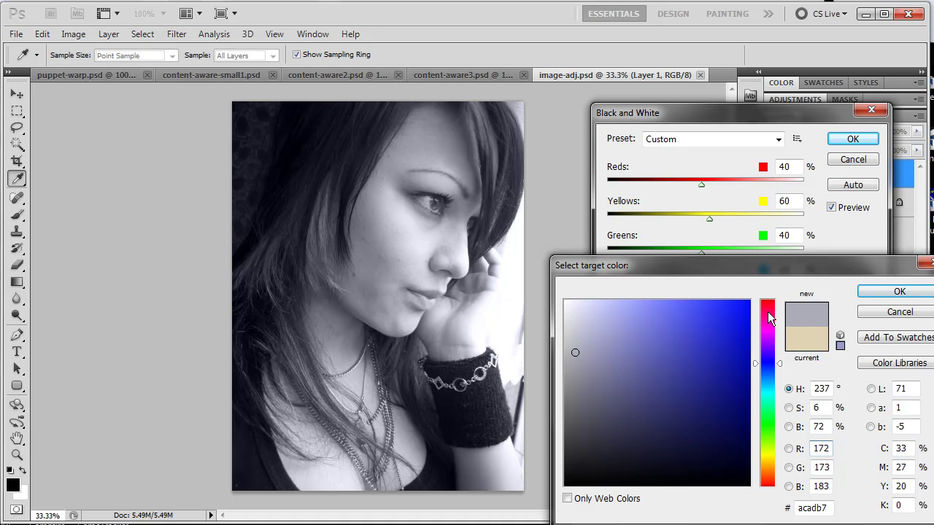
pyautogui.click(589, 367)
pyautogui.click(585, 338)
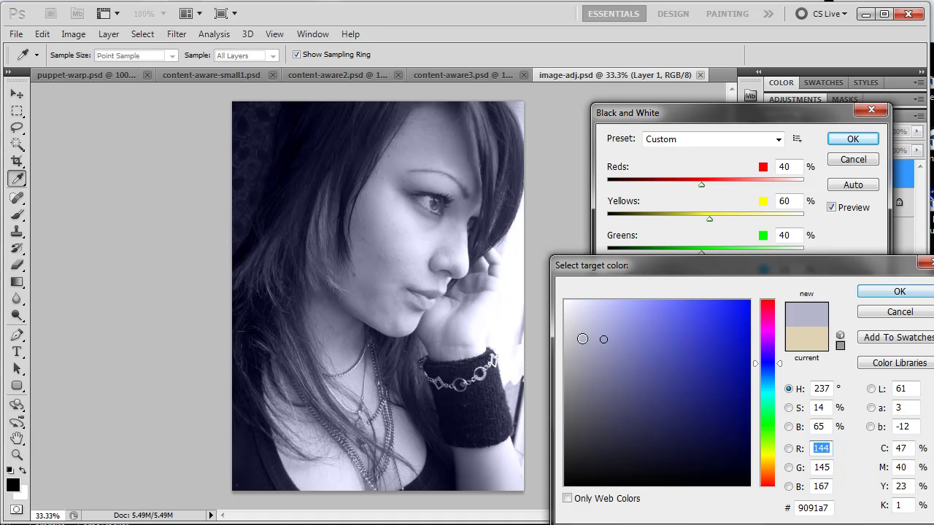
pyautogui.click(593, 351)
pyautogui.click(898, 291)
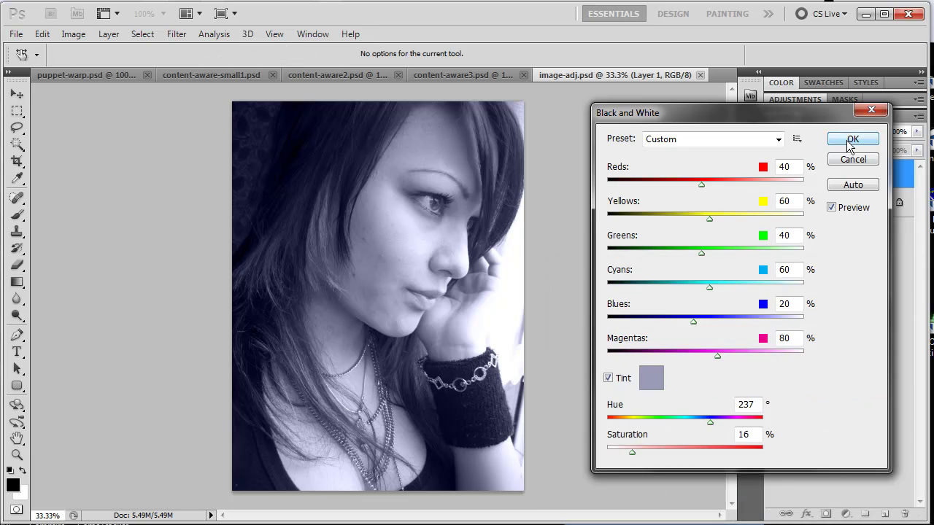
pyautogui.click(853, 138)
# Step: Add a Curves point mapping input 135 to output 210 and apply it
pyautogui.press('z')
pyautogui.click(73, 34)
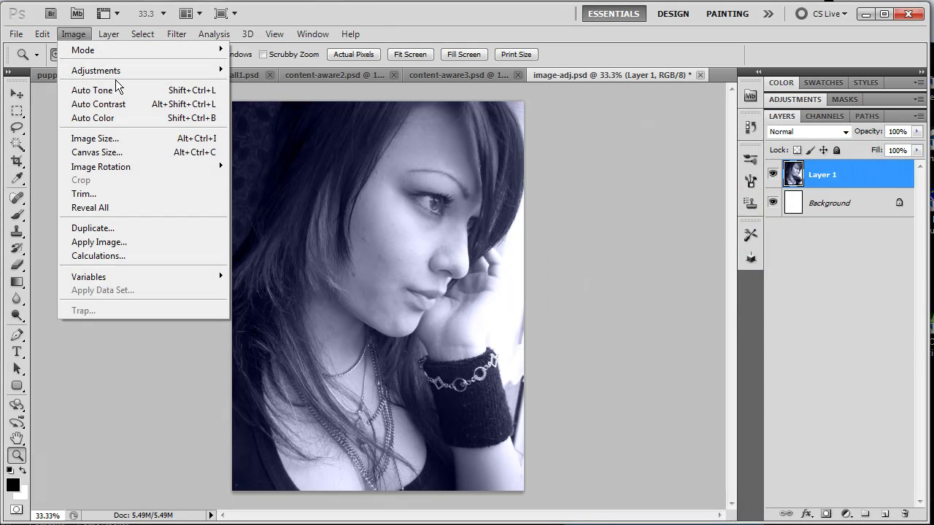
pyautogui.moveTo(182, 70)
pyautogui.click(296, 97)
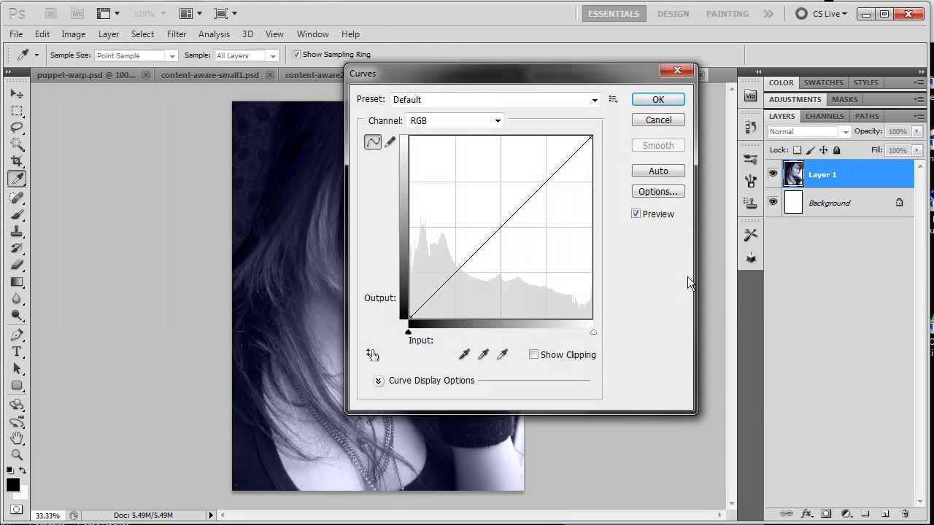
pyautogui.moveTo(504, 72); pyautogui.dragTo(700, 159)
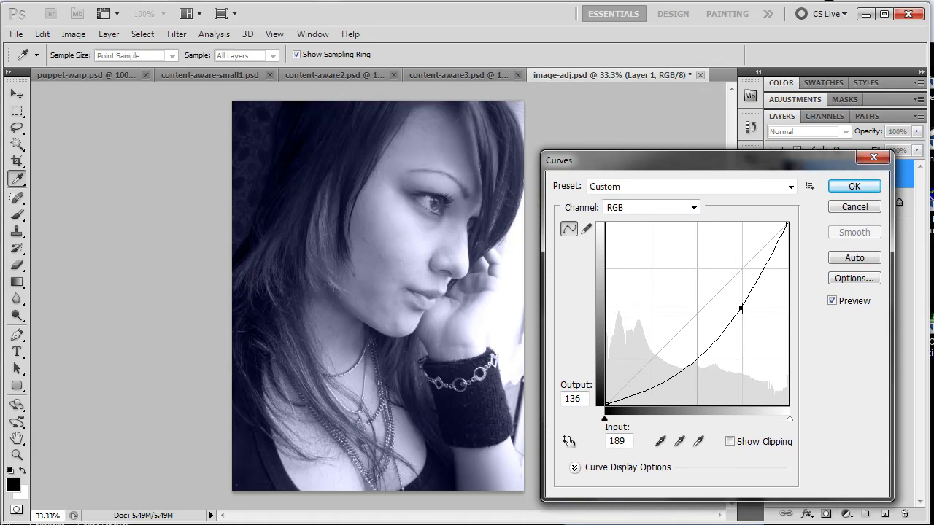
pyautogui.moveTo(711, 304); pyautogui.dragTo(741, 308)
pyautogui.doubleClick(613, 441)
pyautogui.write('135')
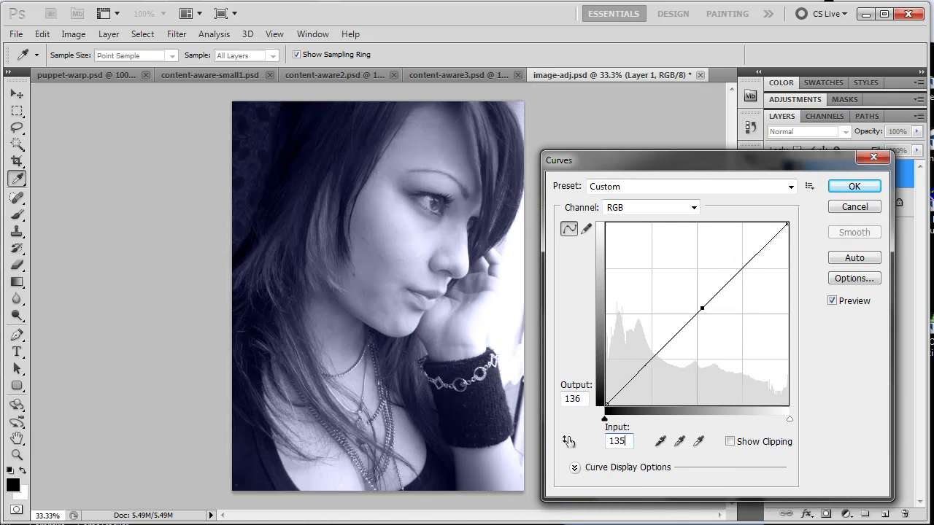
pyautogui.doubleClick(574, 399)
pyautogui.write('210')
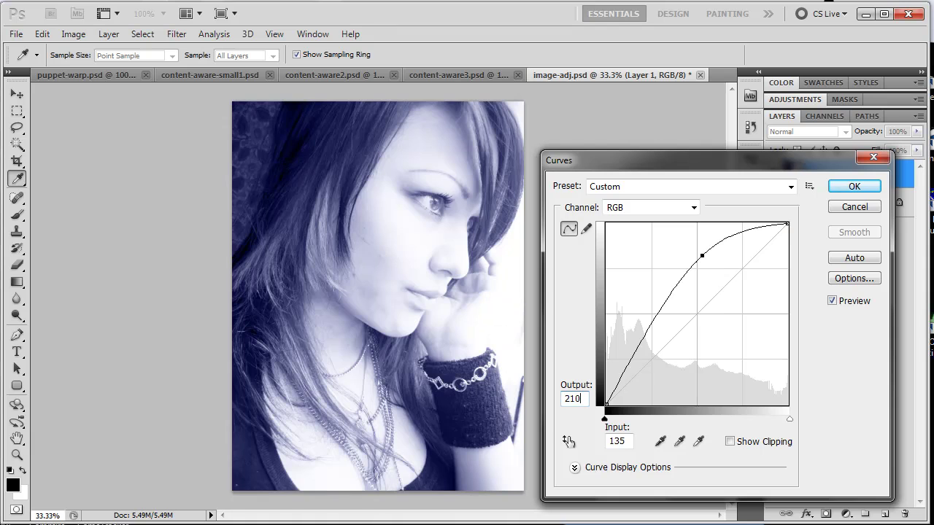
pyautogui.click(832, 185)
pyautogui.press('z')
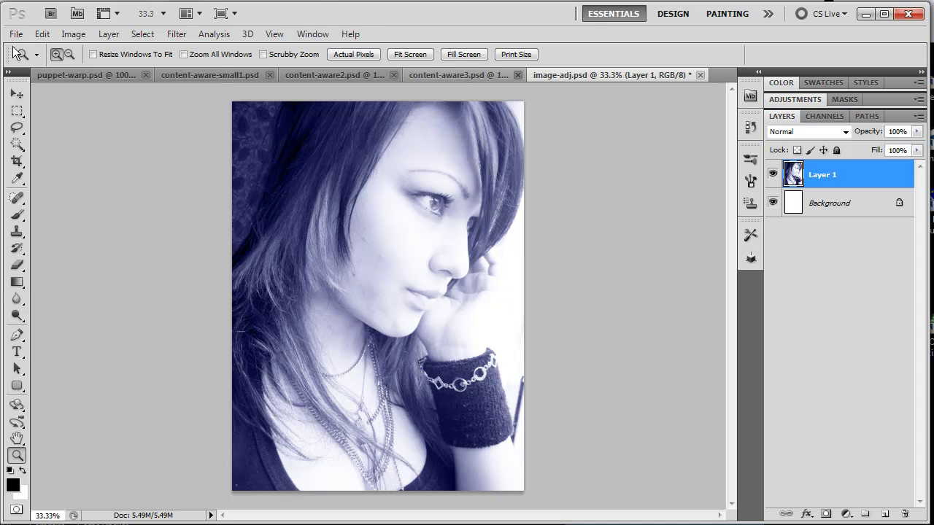
# Step: Open 3d.psd
pyautogui.click(14, 34)
pyautogui.click(29, 69)
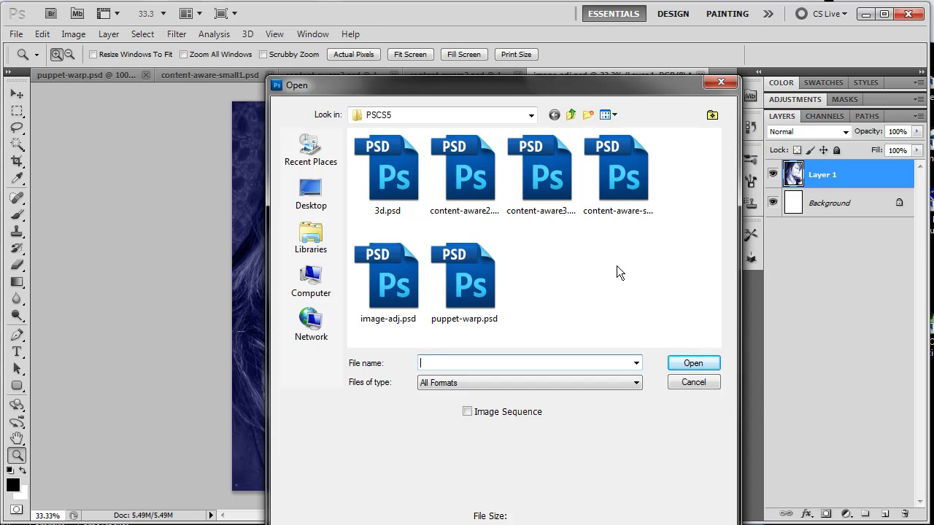
pyautogui.click(384, 174)
pyautogui.click(689, 362)
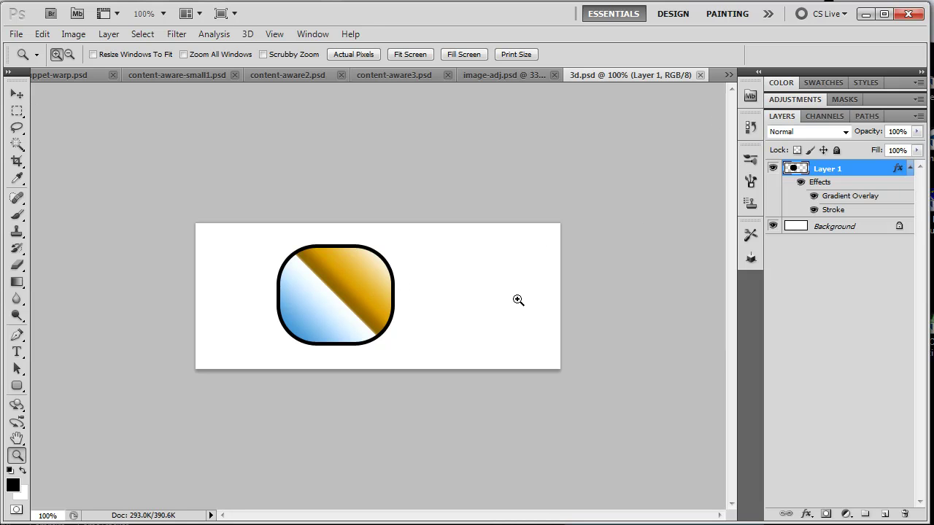
# Step: Load the rounded shape as a selection from the Layer 1 thumbnail
pyautogui.keyDown('ctrl'); pyautogui.click(796, 169); pyautogui.keyUp('ctrl')
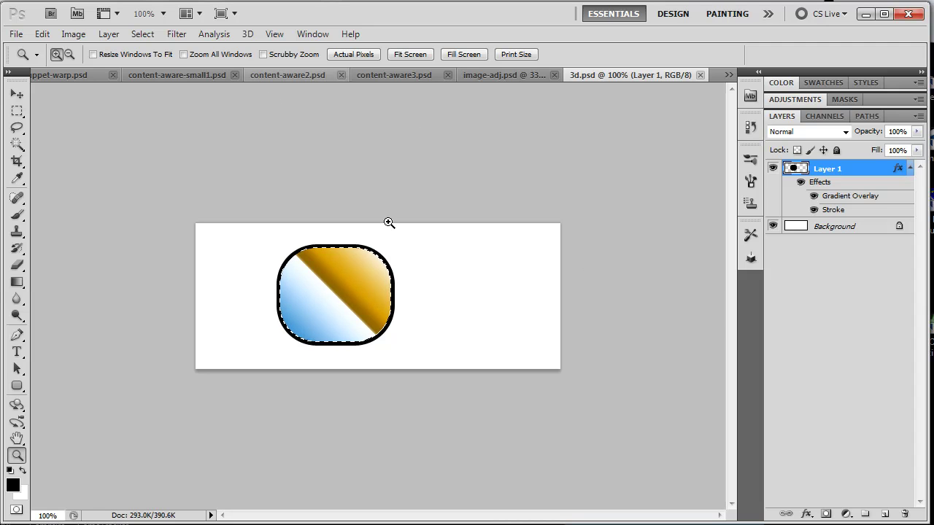
pyautogui.click(248, 33)
pyautogui.moveTo(339, 128)
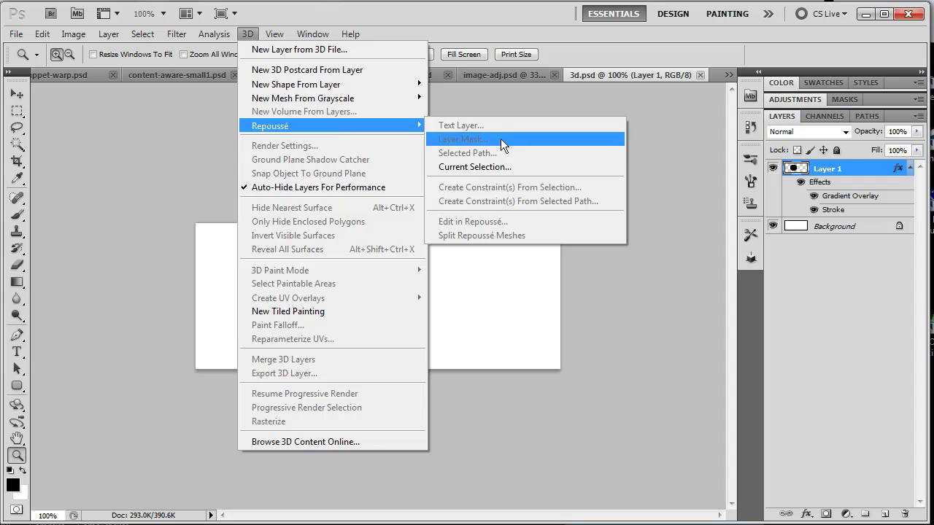
# Step: Start a Repoussé extrusion of the selection and choose the inset-bevel shape preset
pyautogui.click(588, 166)
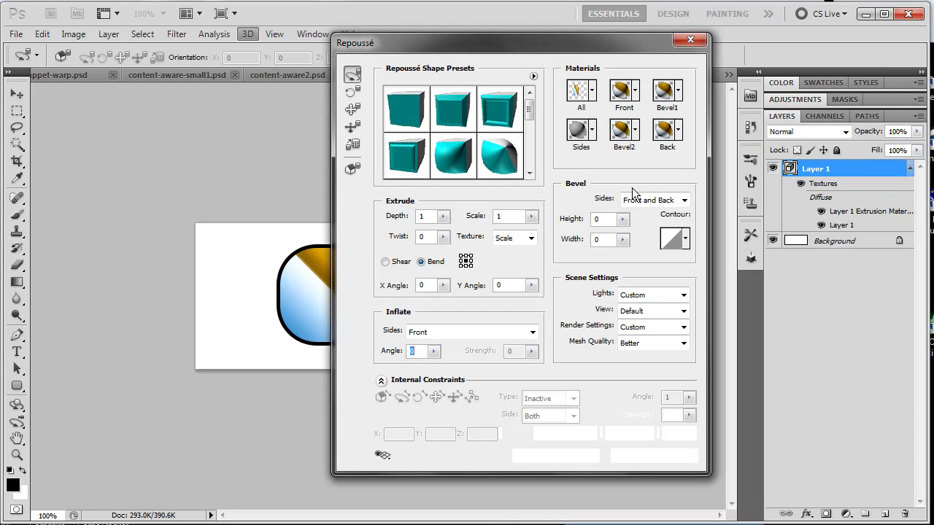
pyautogui.moveTo(540, 42); pyautogui.dragTo(667, 63)
pyautogui.moveTo(358, 296); pyautogui.dragTo(321, 280)
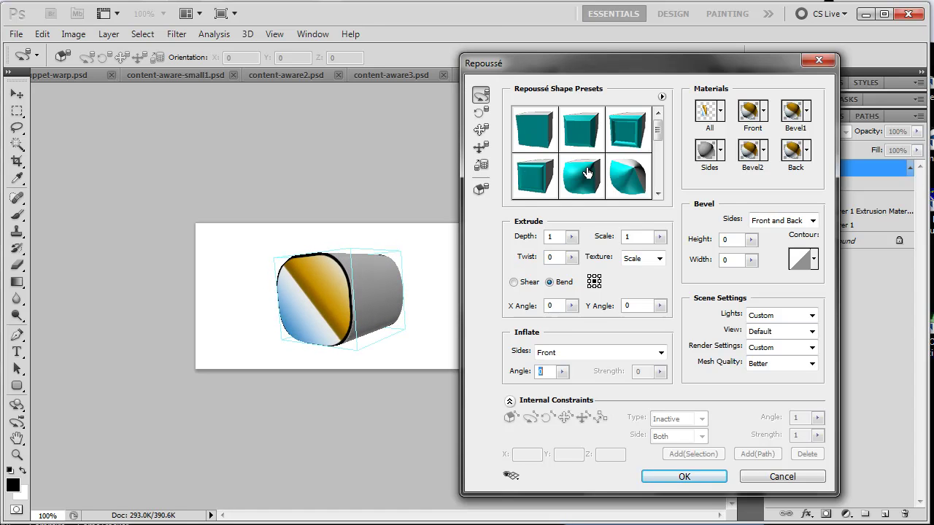
pyautogui.click(581, 138)
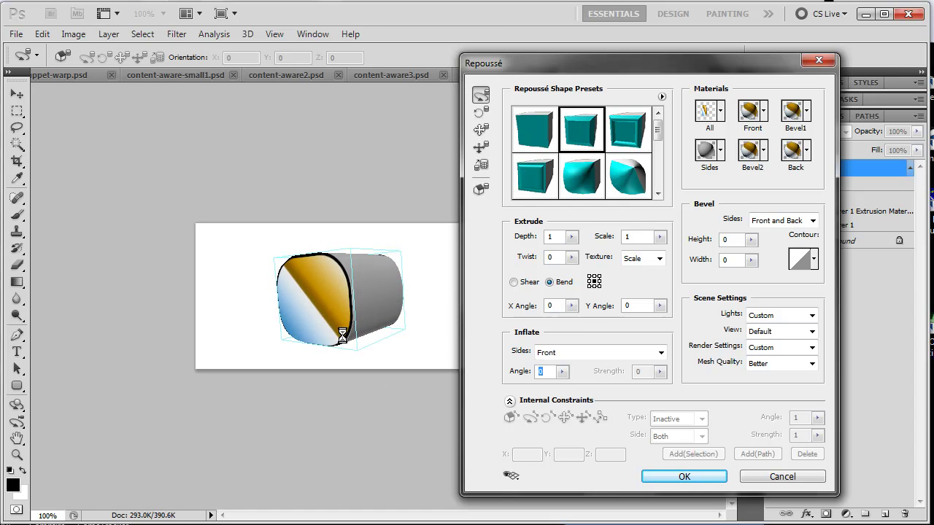
pyautogui.moveTo(334, 264); pyautogui.dragTo(424, 235)
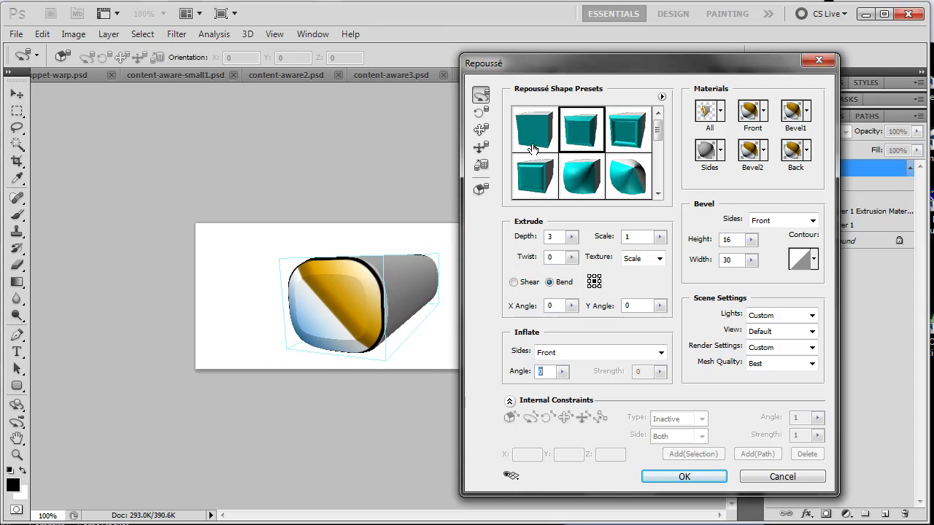
pyautogui.click(627, 137)
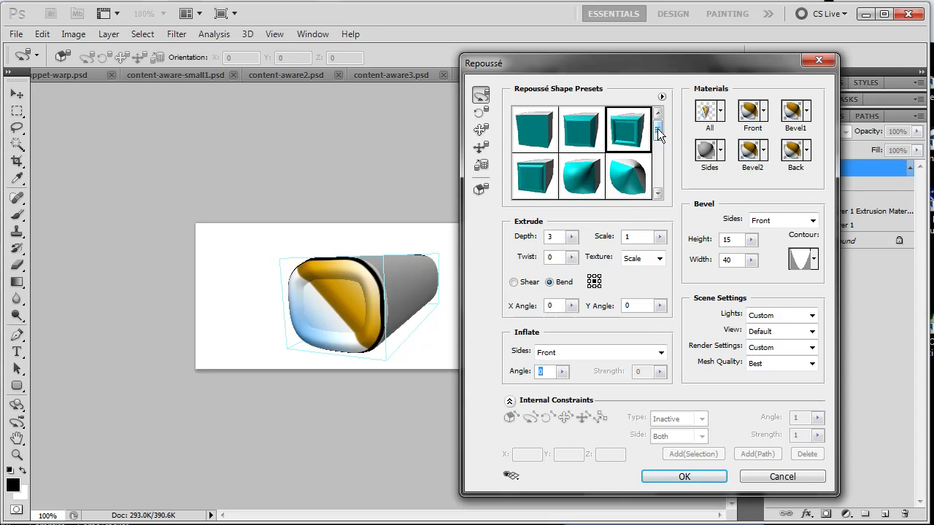
# Step: Give the extrusion's sides a red patterned material
pyautogui.moveTo(657, 129); pyautogui.dragTo(658, 100)
pyautogui.click(714, 150)
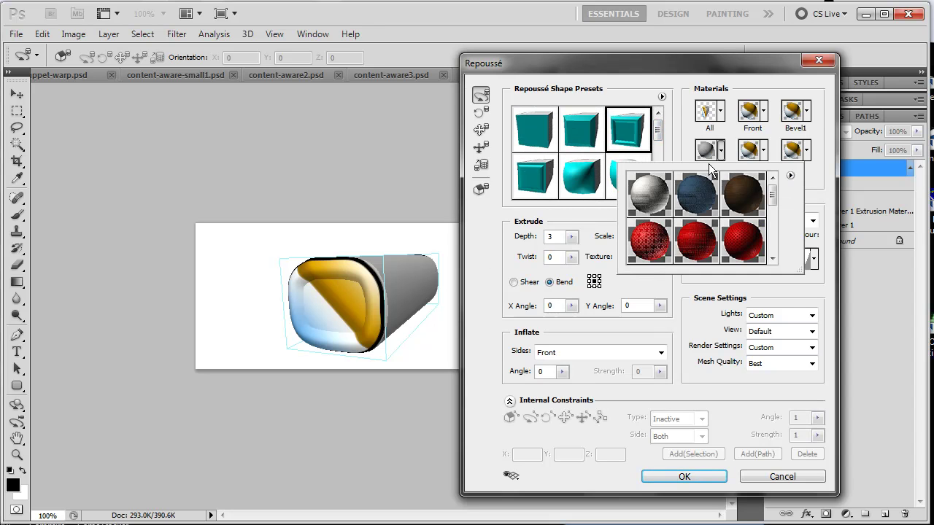
pyautogui.click(693, 204)
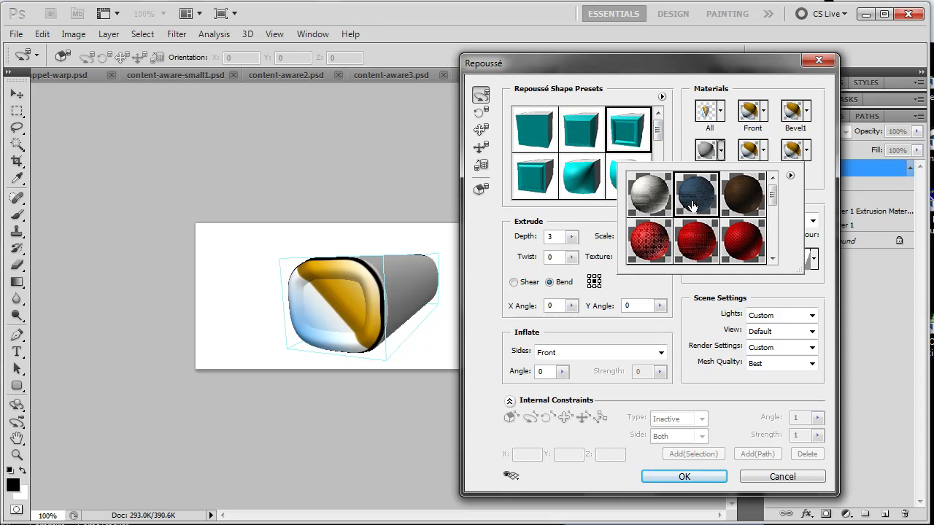
pyautogui.click(698, 247)
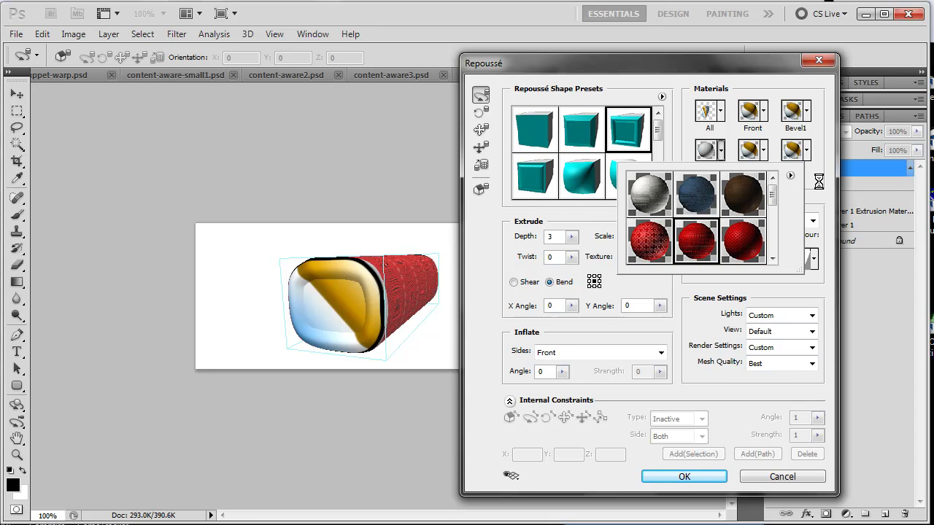
# Step: Apply the extrusion, tilt the object to X -16.1, Z 20.5, and open 3D Scene
pyautogui.click(687, 476)
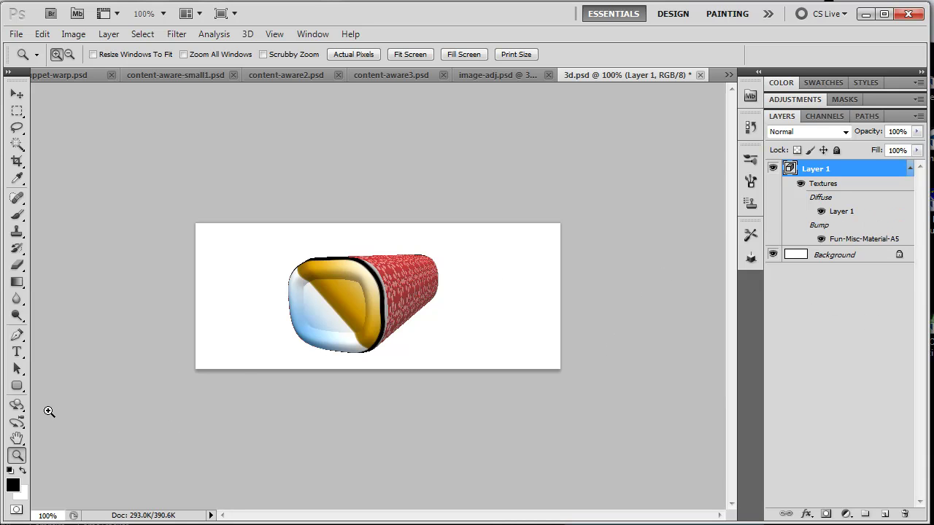
pyautogui.click(17, 405)
pyautogui.moveTo(367, 312); pyautogui.dragTo(284, 314)
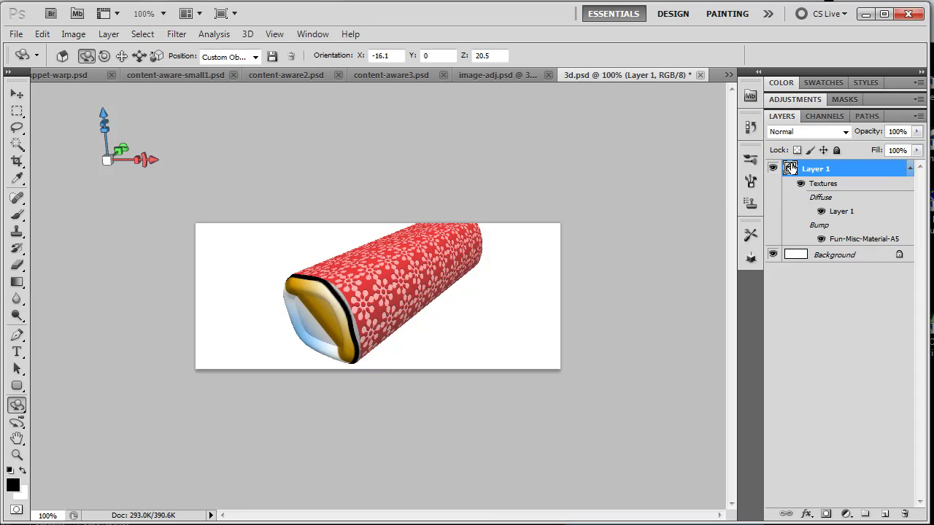
pyautogui.doubleClick(789, 168)
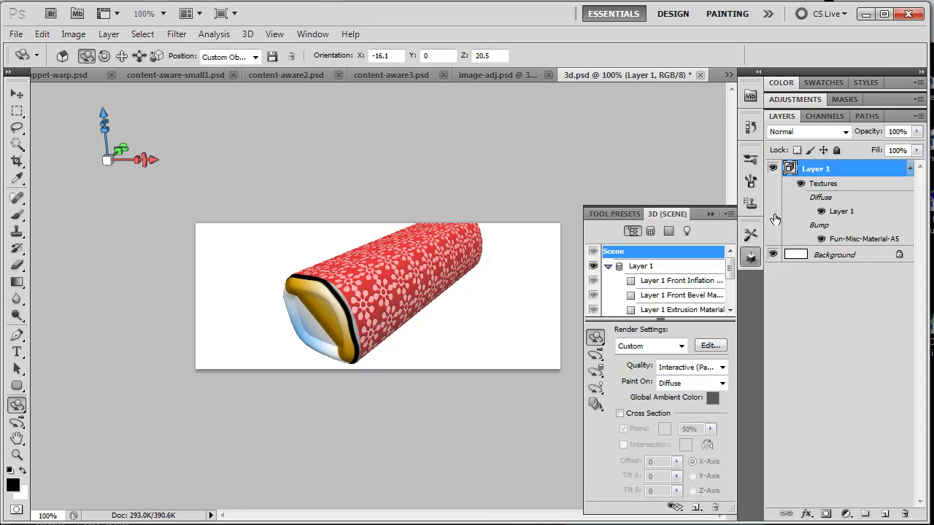
# Step: Collapse the 3D Scene panel and rotate the object so its bevelled end faces forward
pyautogui.click(708, 215)
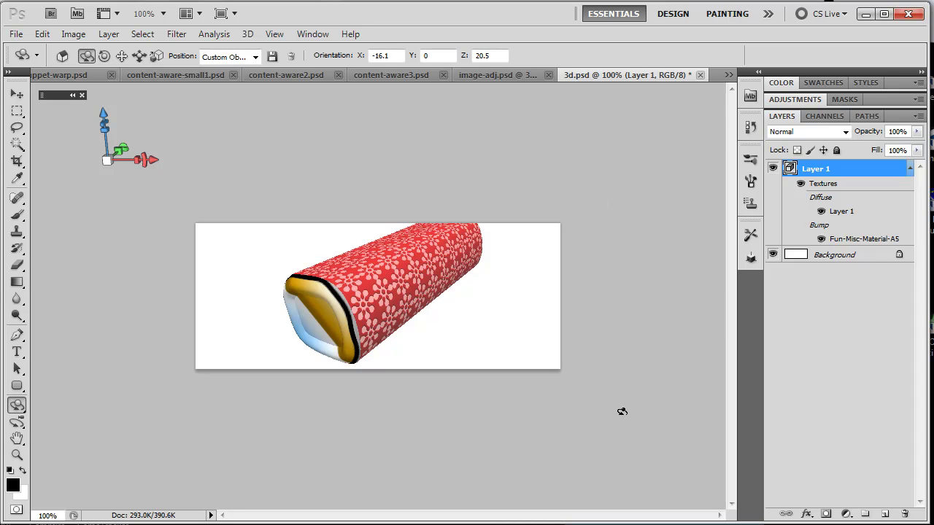
pyautogui.moveTo(331, 329); pyautogui.dragTo(366, 303)
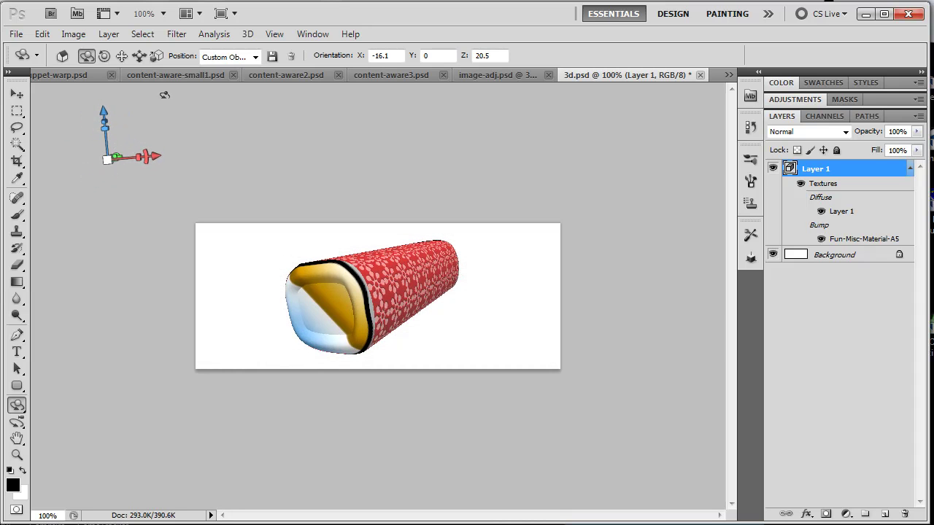